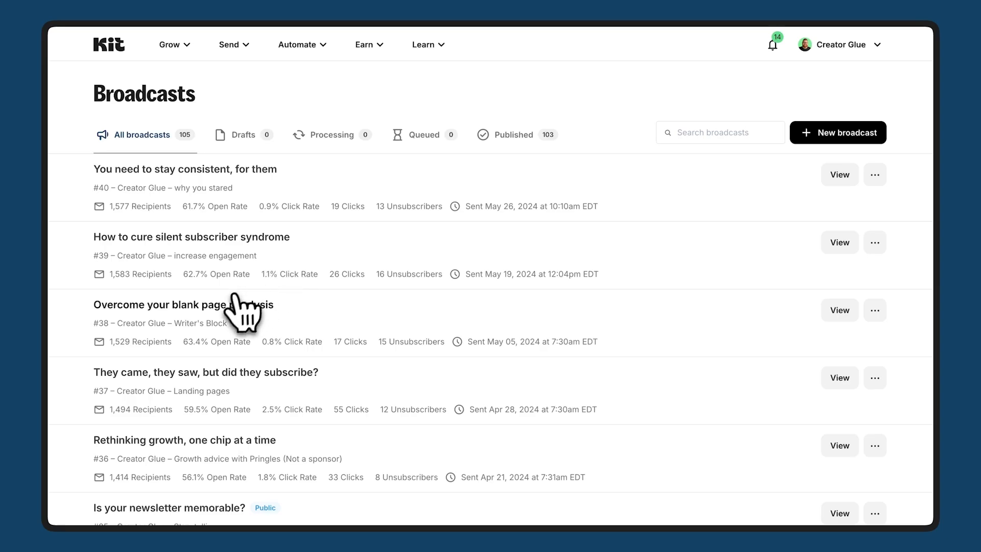
- Open the broadcast "Overcome your blank page paralysis" and look through its email content from start to end
left_click(224, 306)
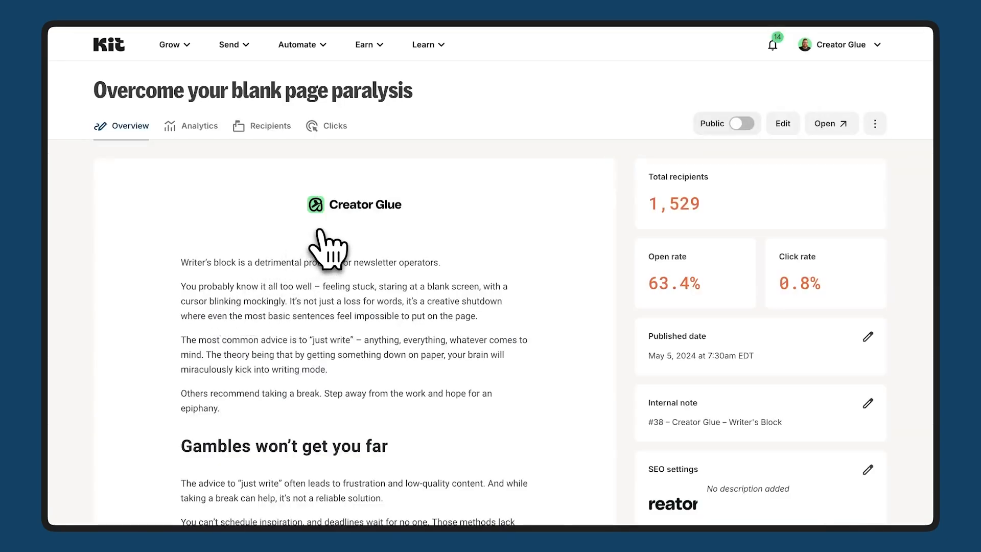
scroll(321, 233, "down", 15)
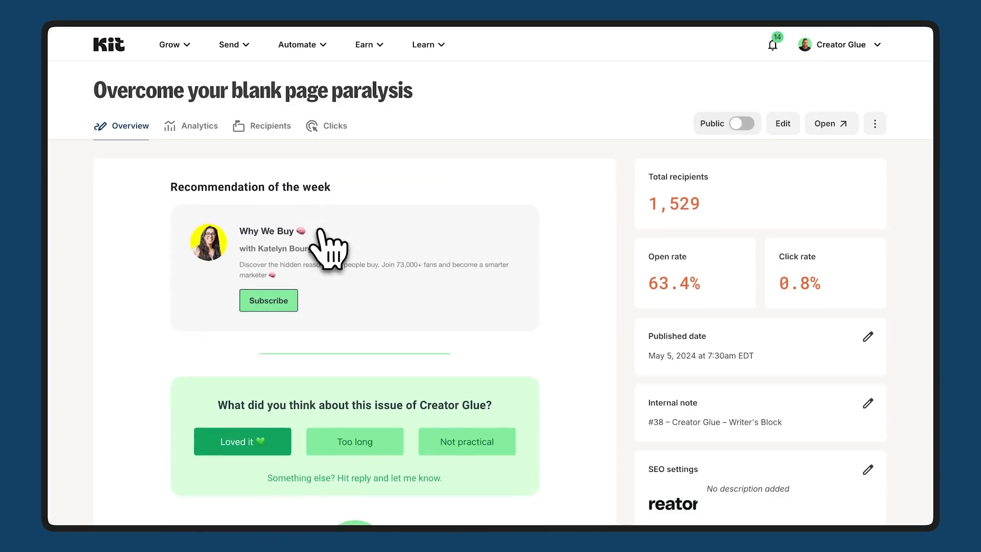
scroll(320, 233, "down", 4)
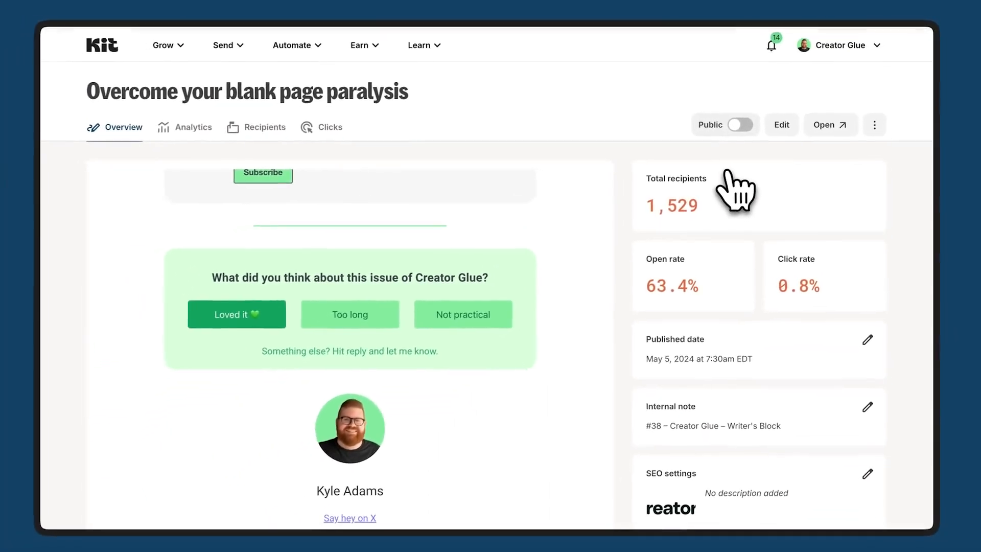
scroll(460, 225, "up", 15)
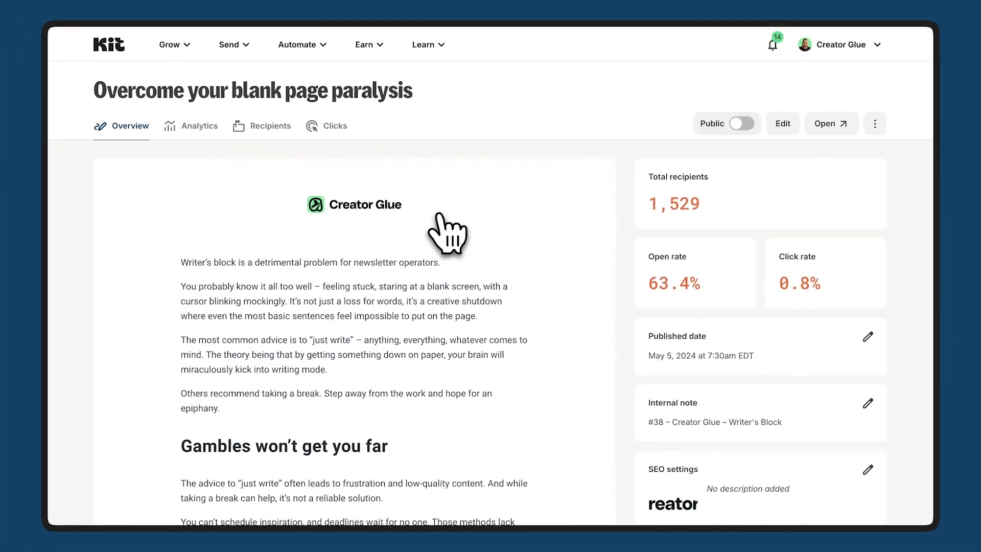
- Return to the broadcasts list and start a new broadcast
left_click(235, 47)
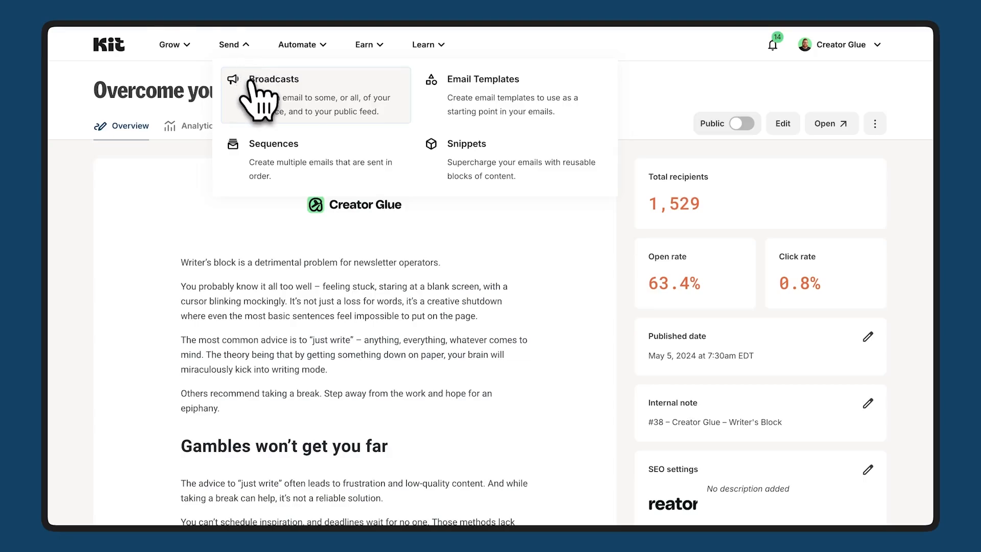
left_click(251, 82)
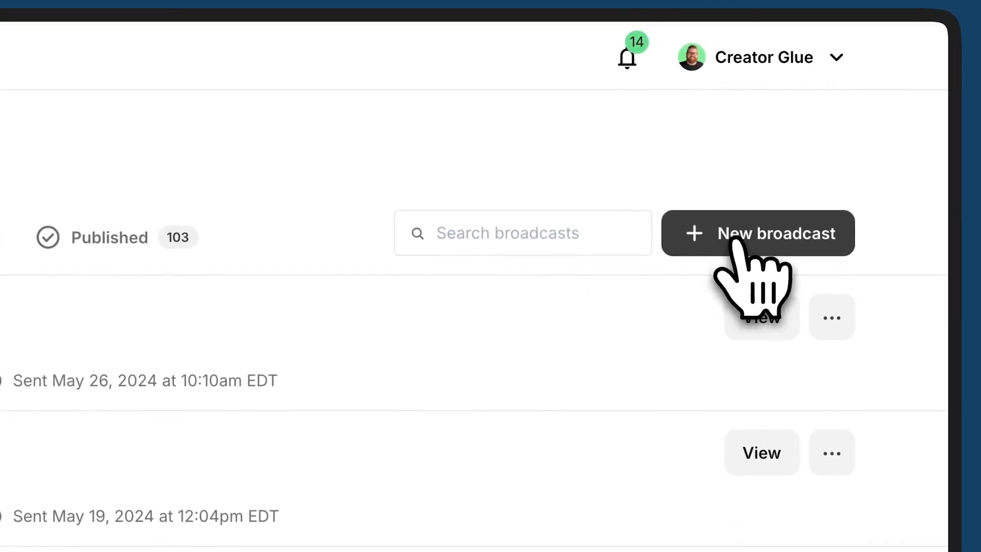
left_click(731, 242)
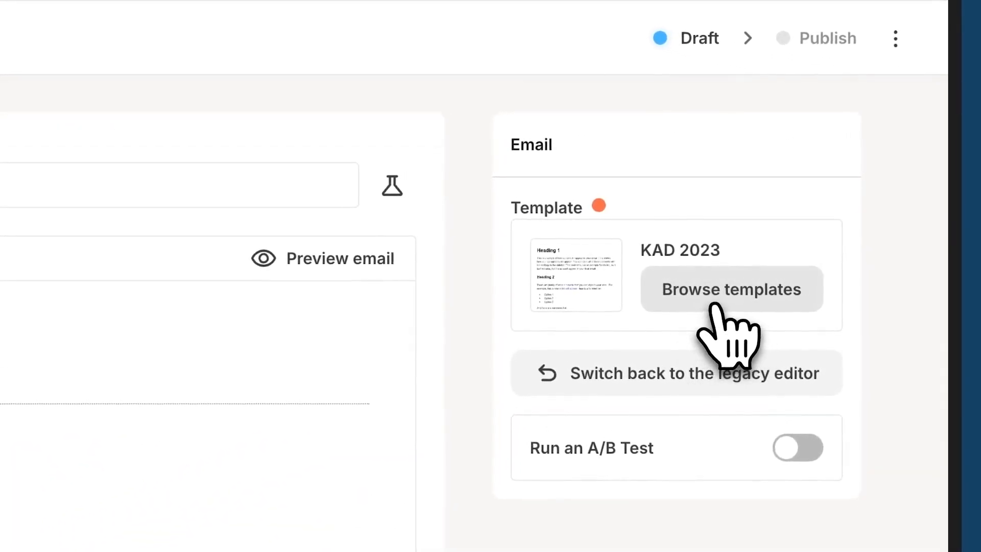
- Switch the broadcast to the first "Creator Glue" starting-point template, replacing the existing content
left_click(712, 308)
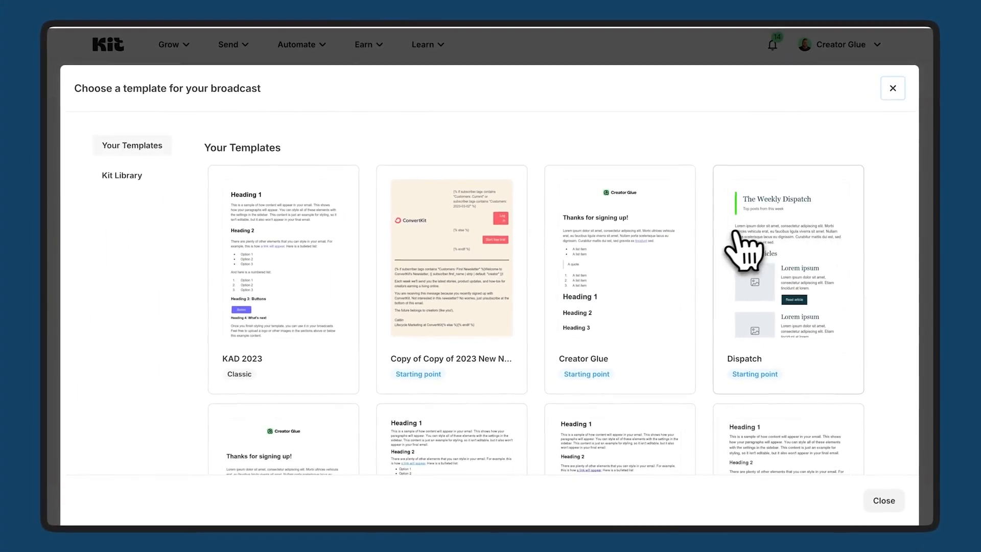
scroll(735, 248, "down", 3)
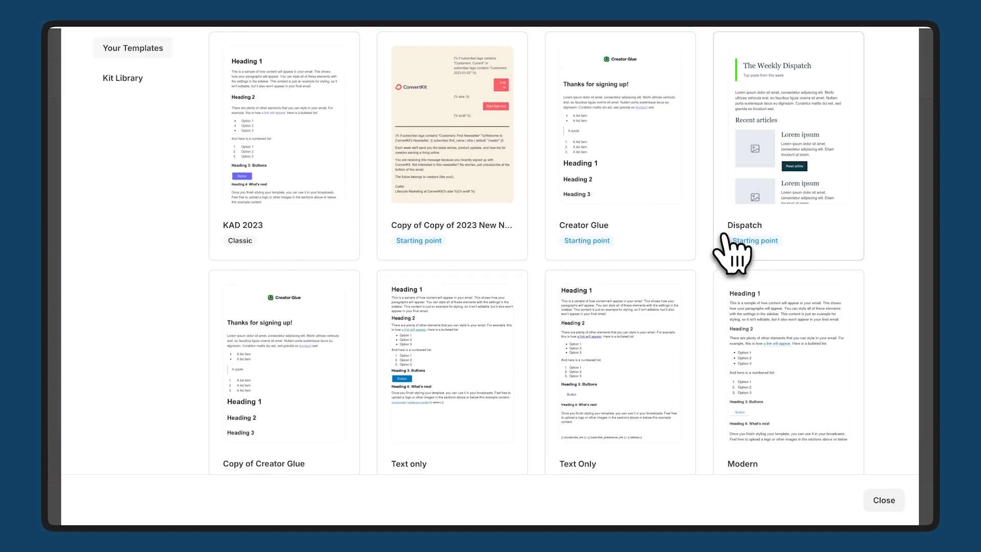
left_click(626, 206)
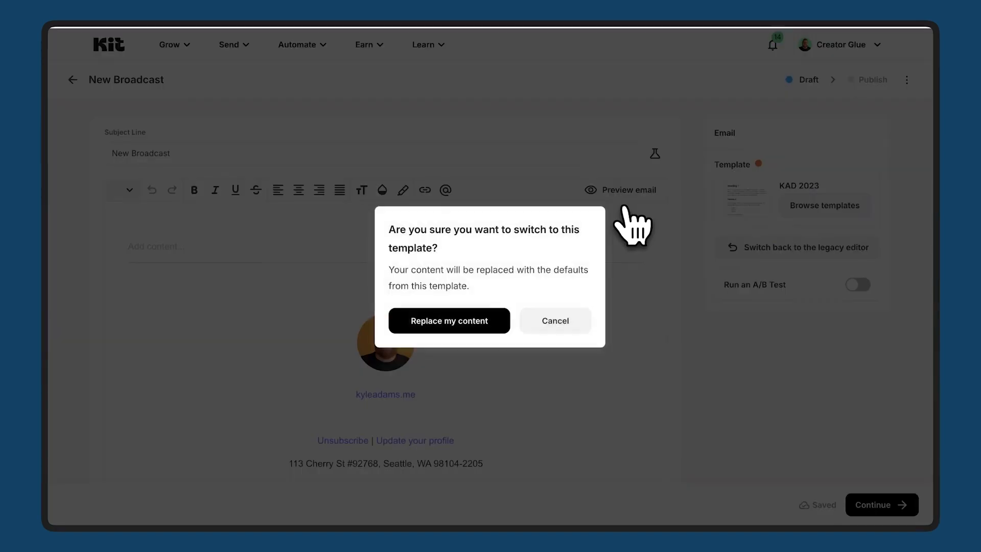
left_click(492, 320)
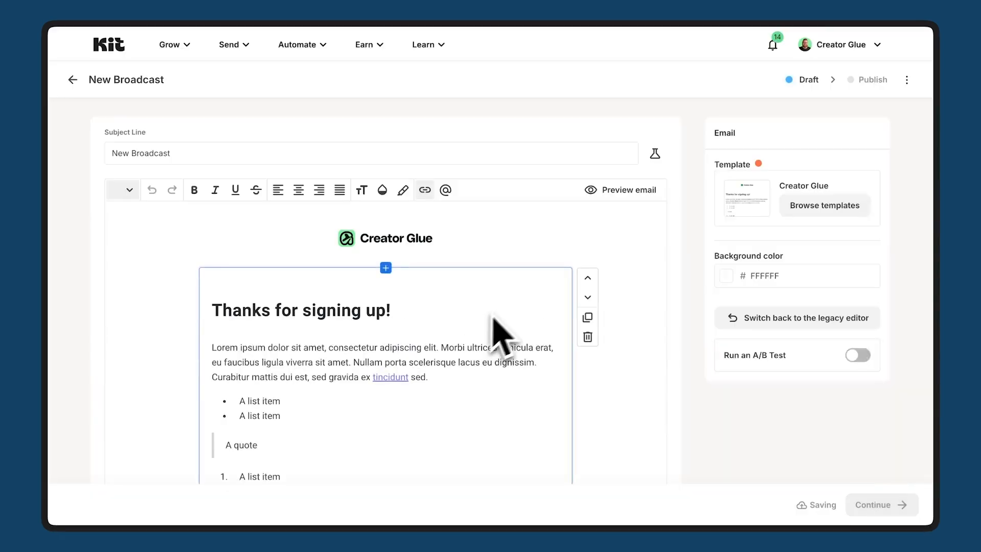
left_click(632, 295)
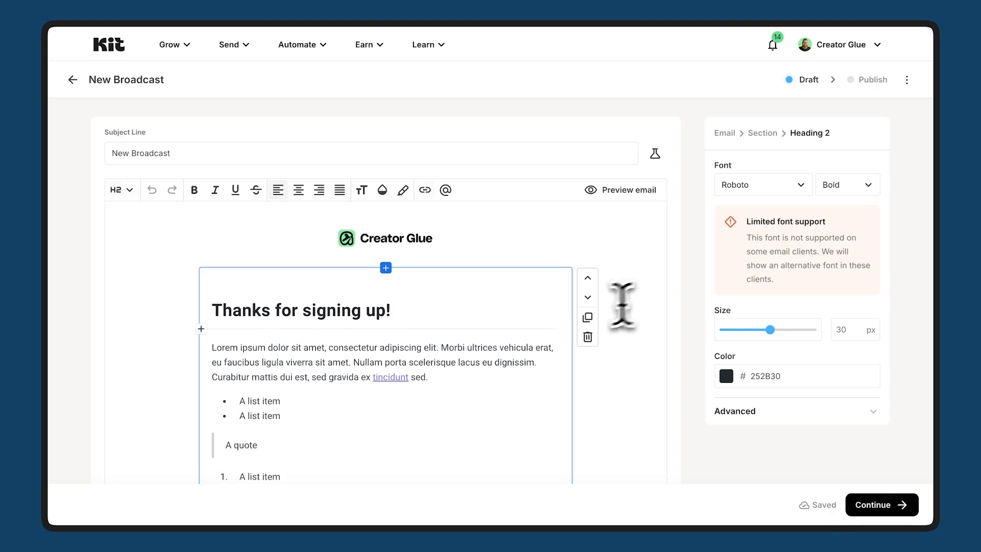
scroll(444, 352, "down", 3)
left_click(614, 340)
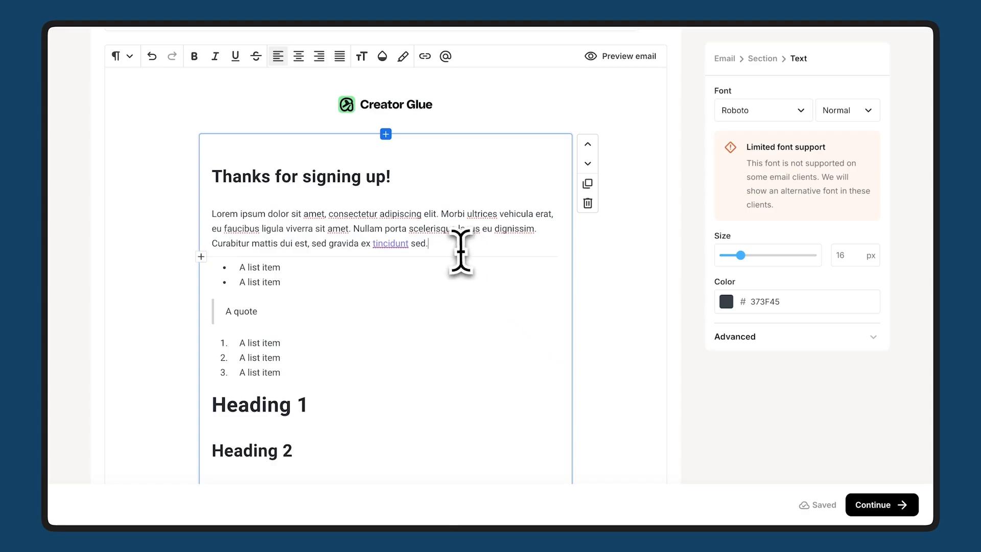
left_click(271, 301)
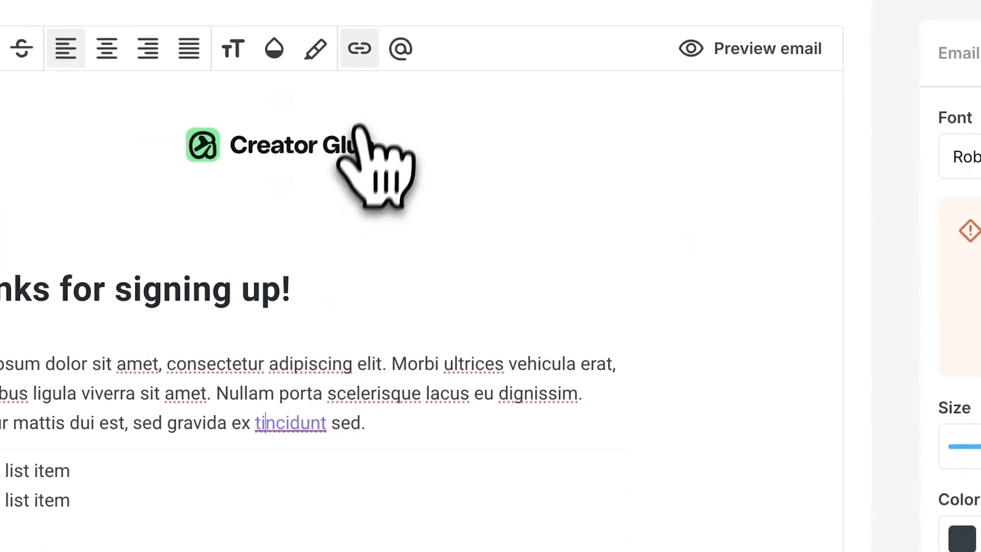
left_click(362, 57)
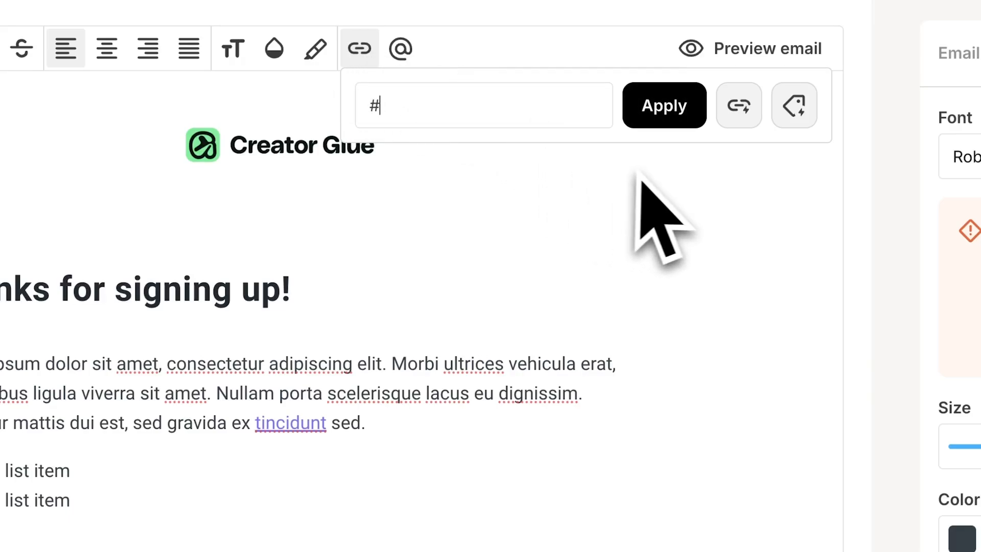
key("BackSpace")
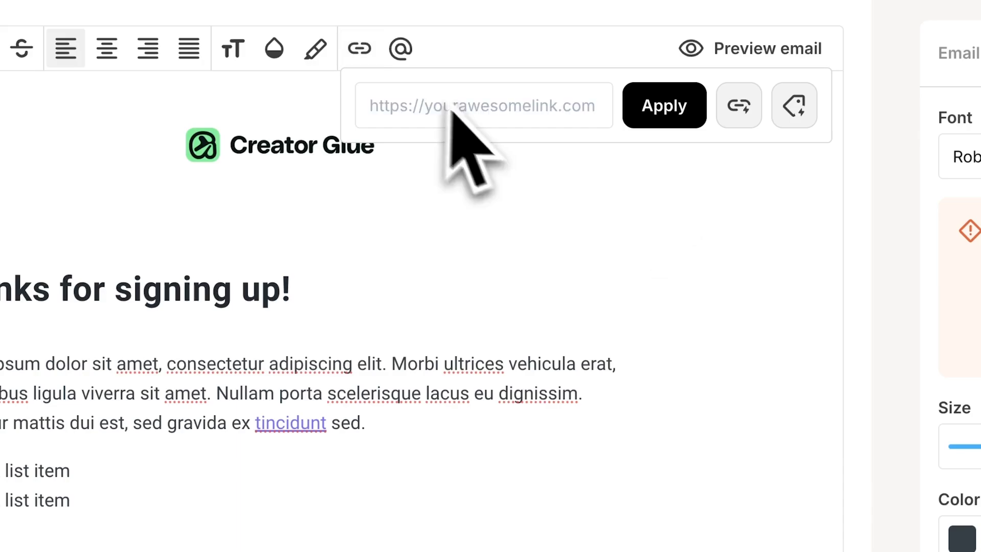
left_click(398, 353)
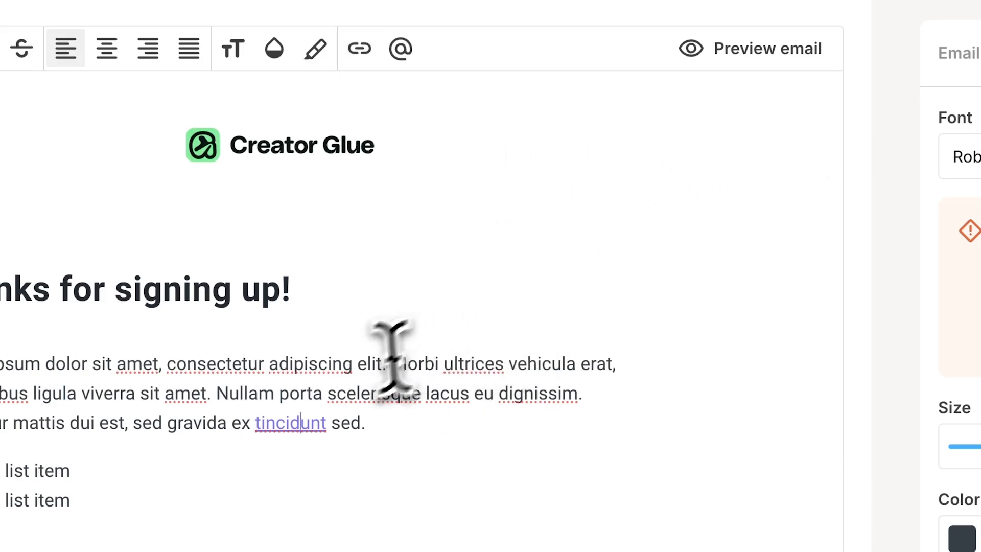
- Set the "tincidunt" link to tag subscribers who click it with "CGC Advanced" and apply the link settings
left_click(313, 419)
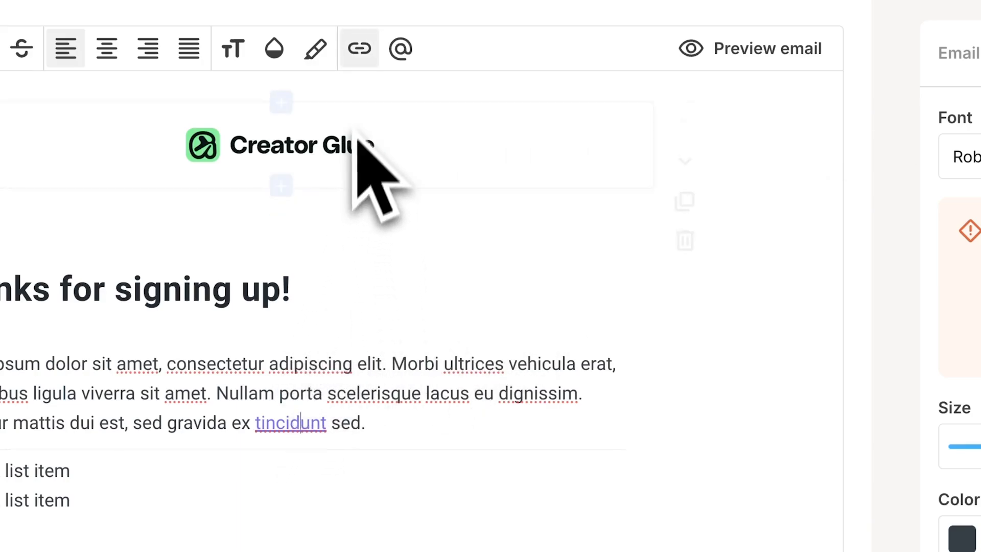
left_click(359, 48)
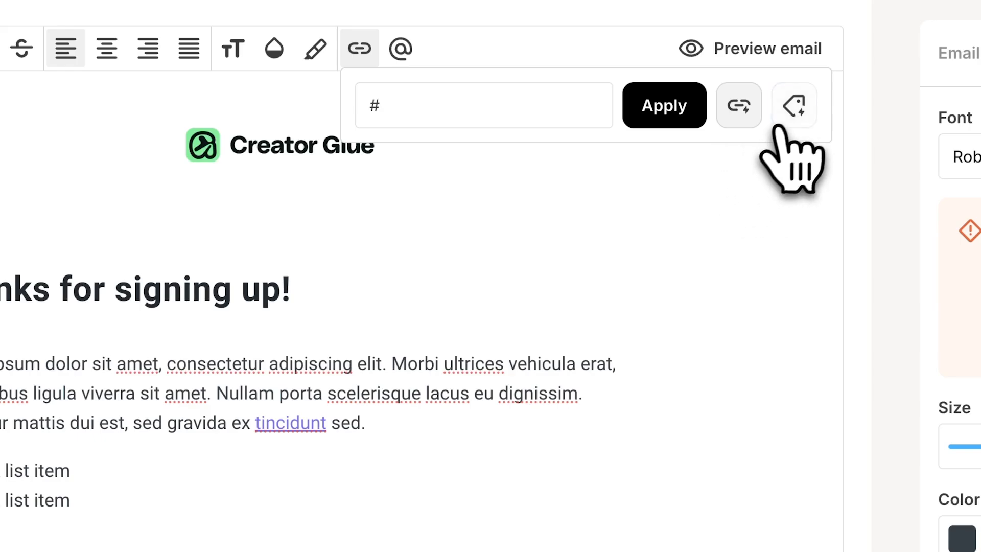
left_click(794, 106)
left_click(734, 210)
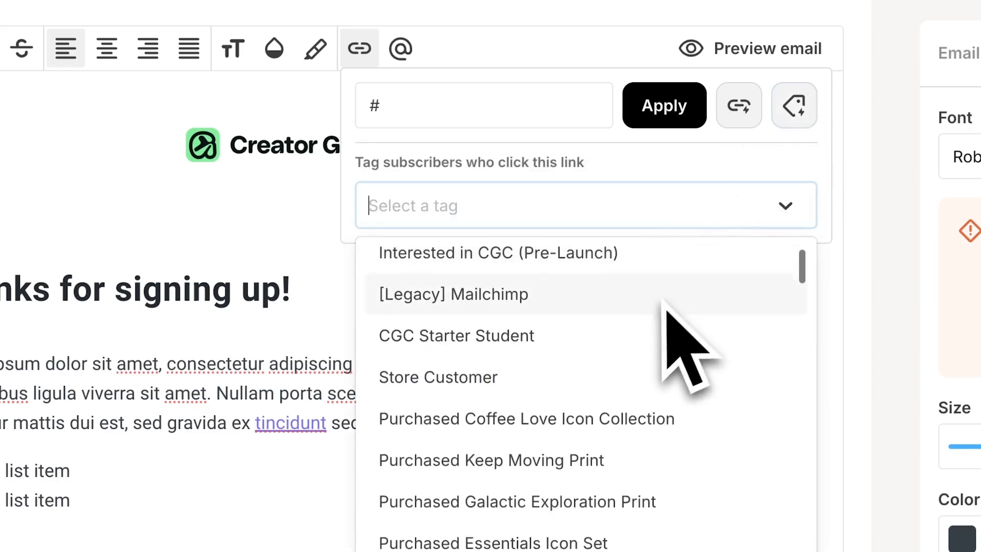
scroll(664, 256, "down", 5)
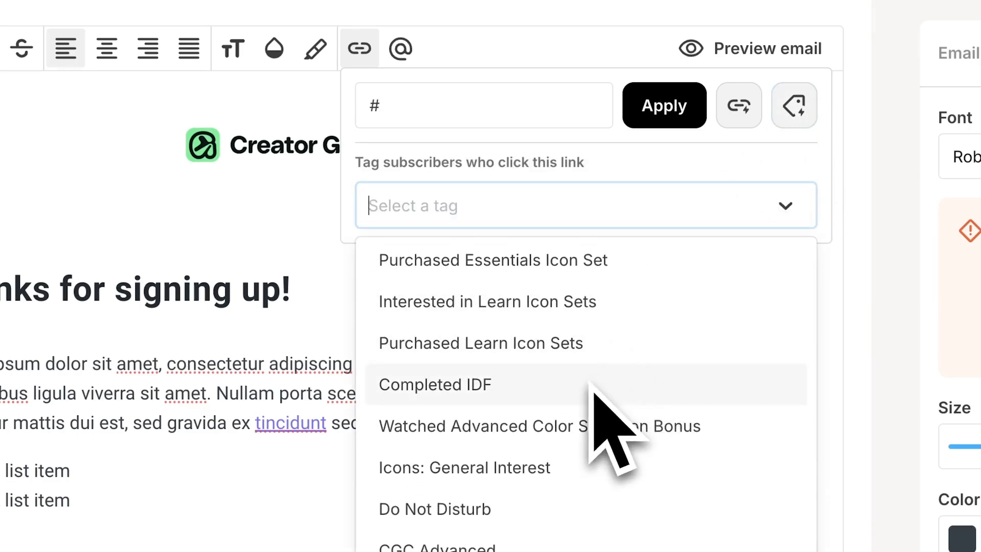
scroll(541, 531, "down", 5)
left_click(542, 406)
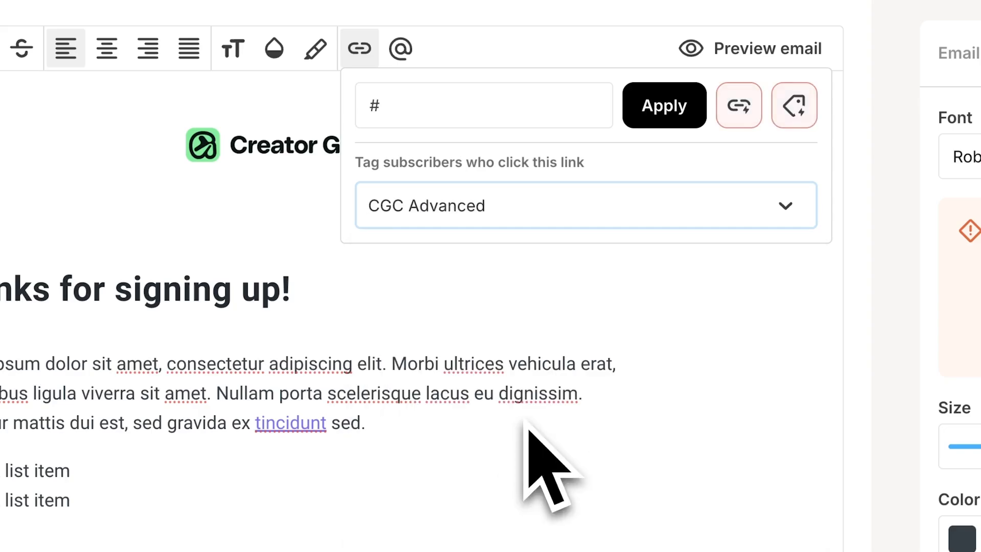
left_click(664, 106)
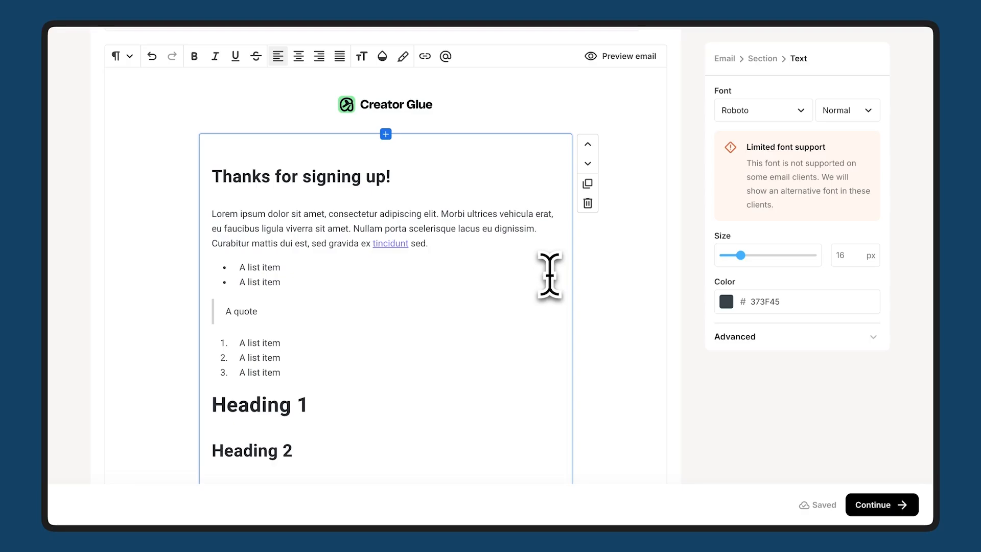
- Add a paragraph reading "Here's an example" directly below Heading 1
scroll(550, 276, "down", 3)
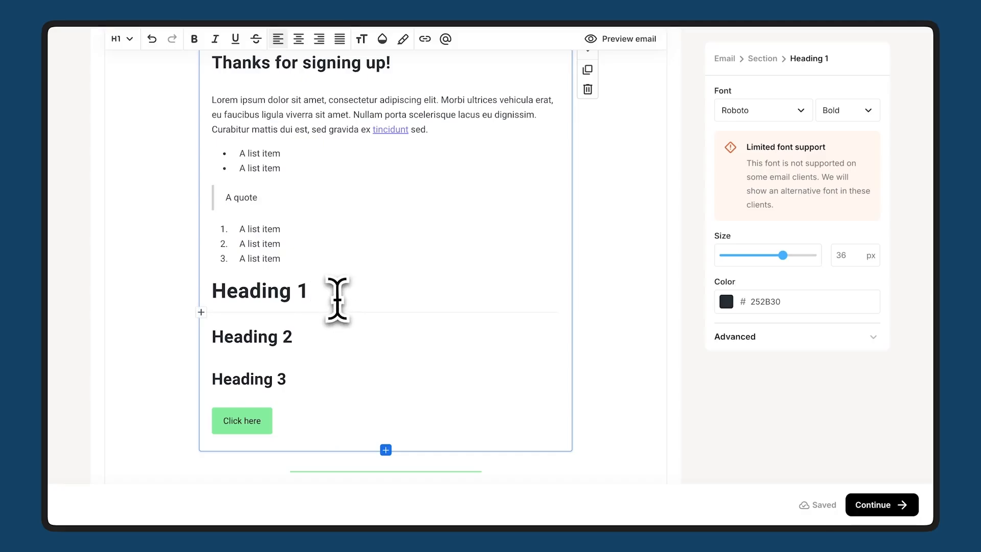
key("Return")
type("Here's")
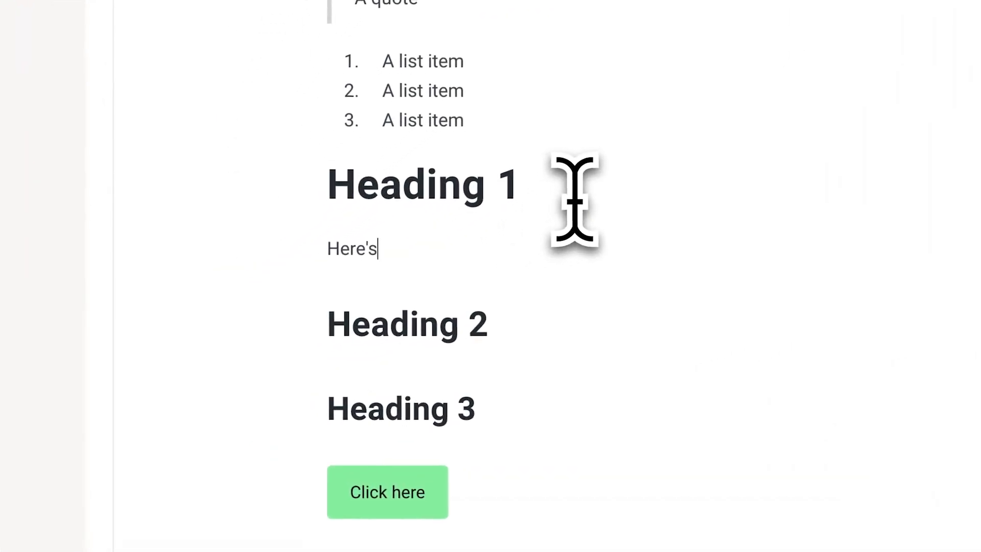
type(" an example")
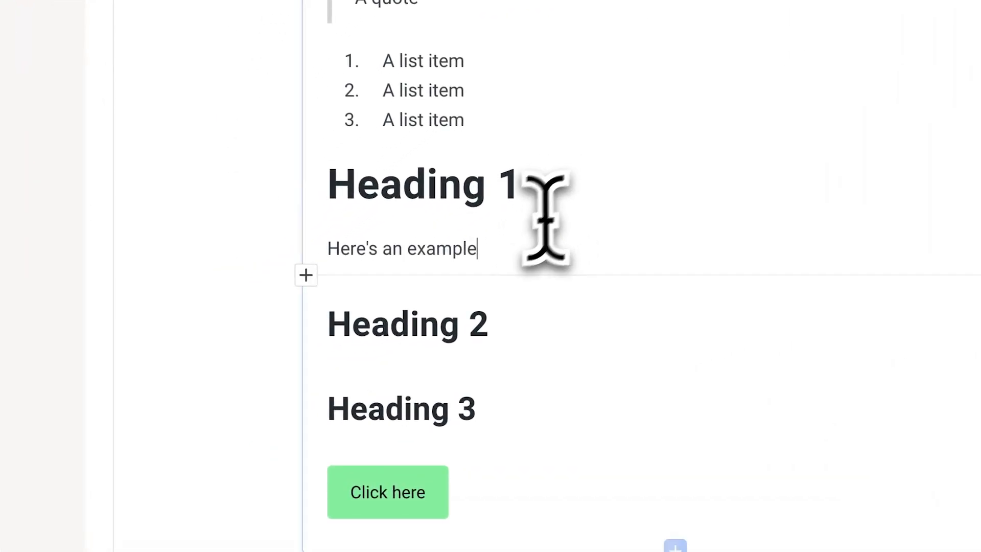
- Insert an Image block on a new line below the quote using the slash command
scroll(424, 388, "up", 1)
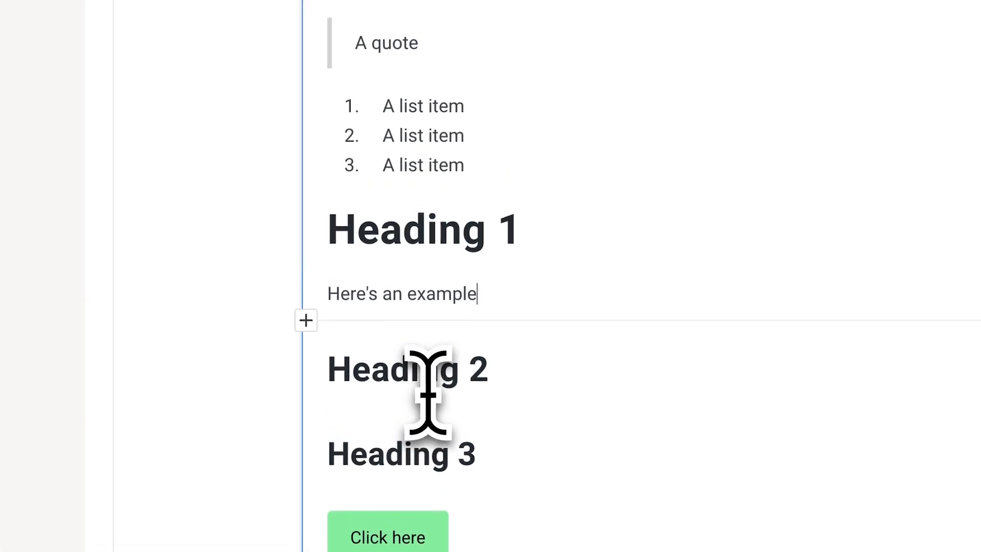
scroll(427, 394, "down", 4)
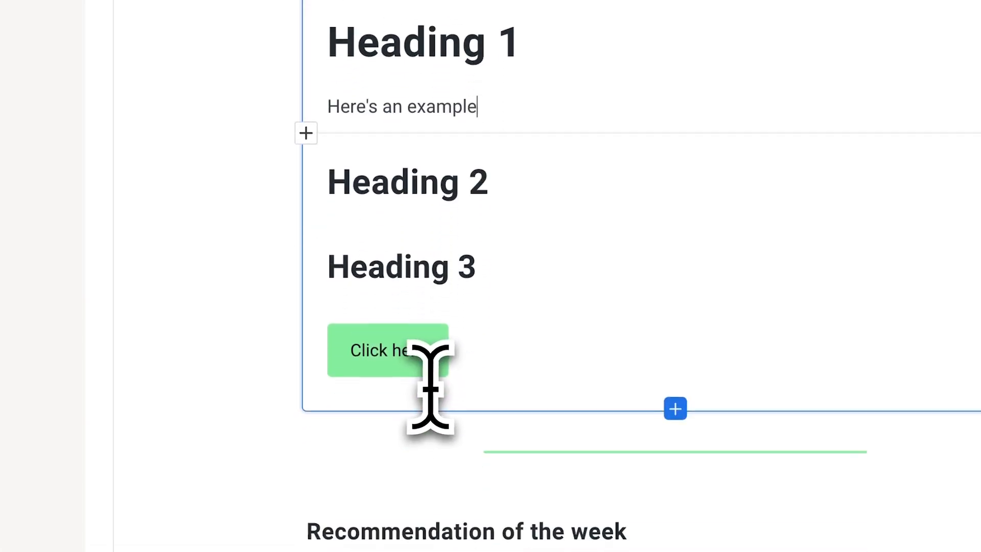
scroll(486, 235, "up", 6)
left_click(461, 158)
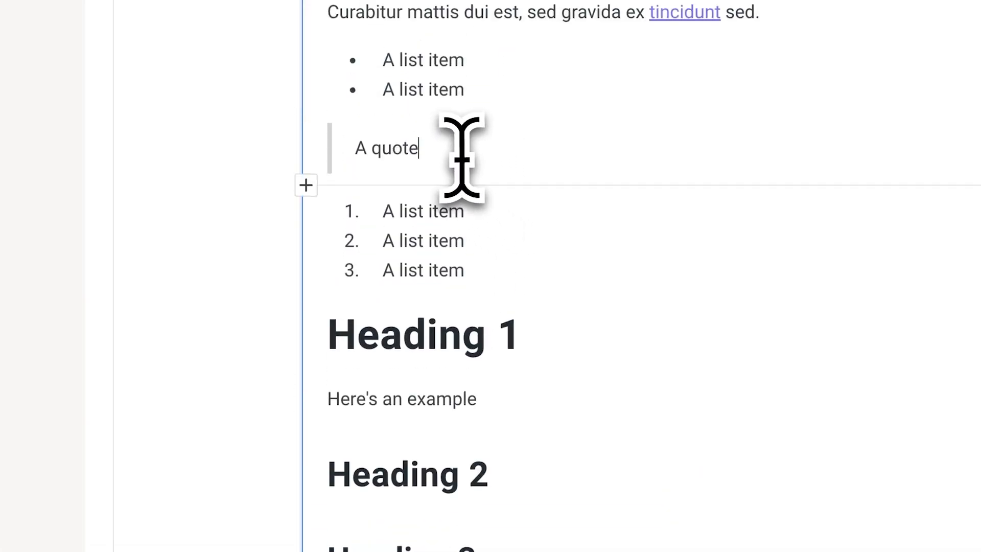
key("Return")
type("/")
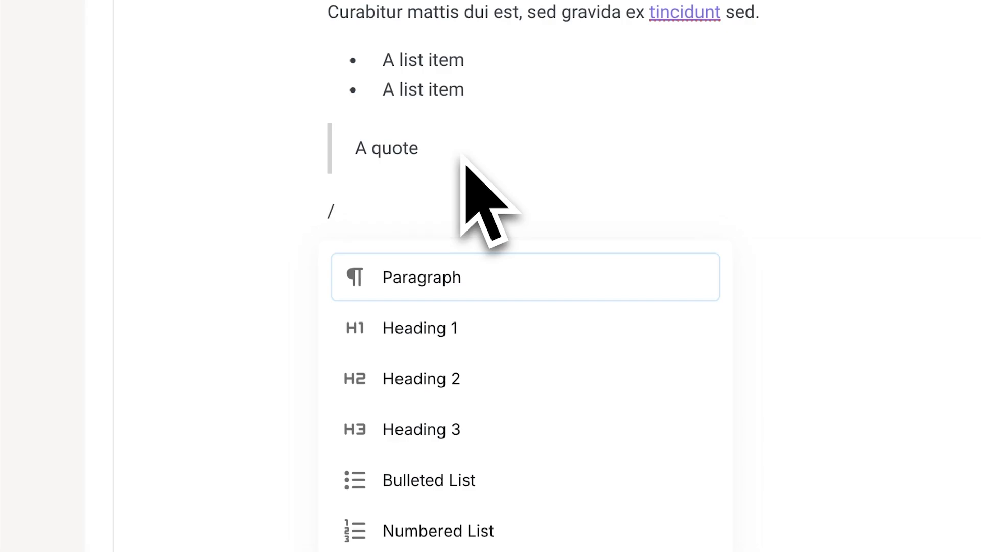
type("ima")
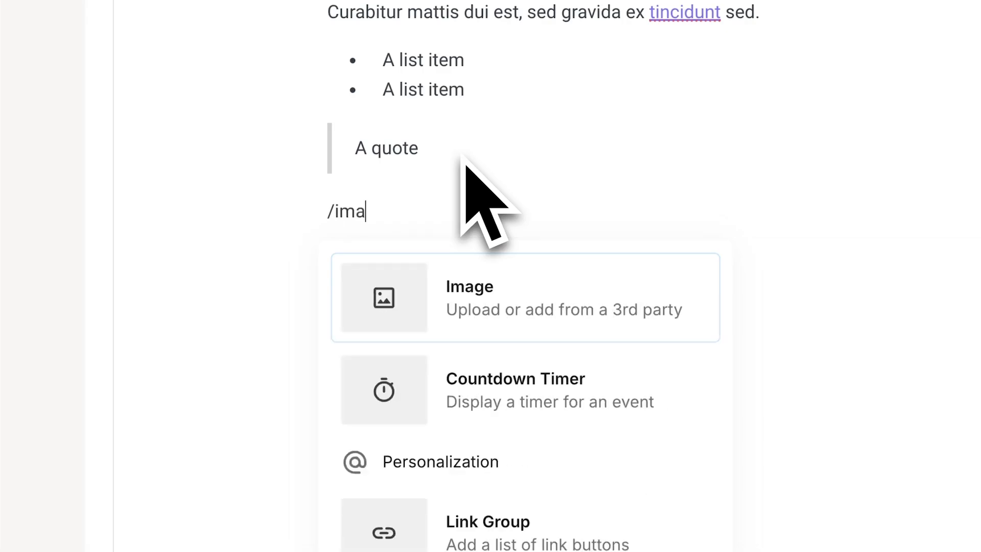
left_click(518, 284)
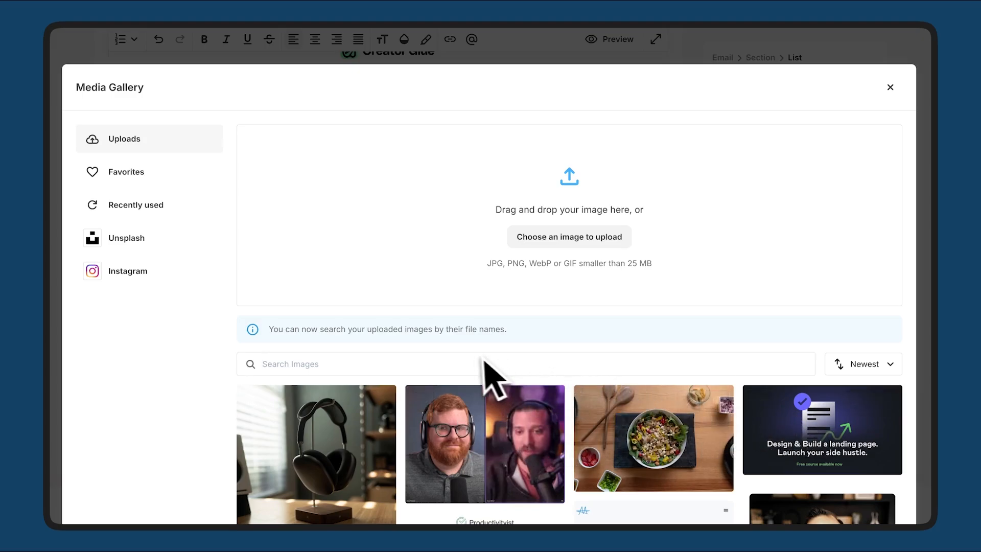
- Search the uploaded images for "thom" and view the favorite images in the media gallery
left_click(420, 363)
type("thom")
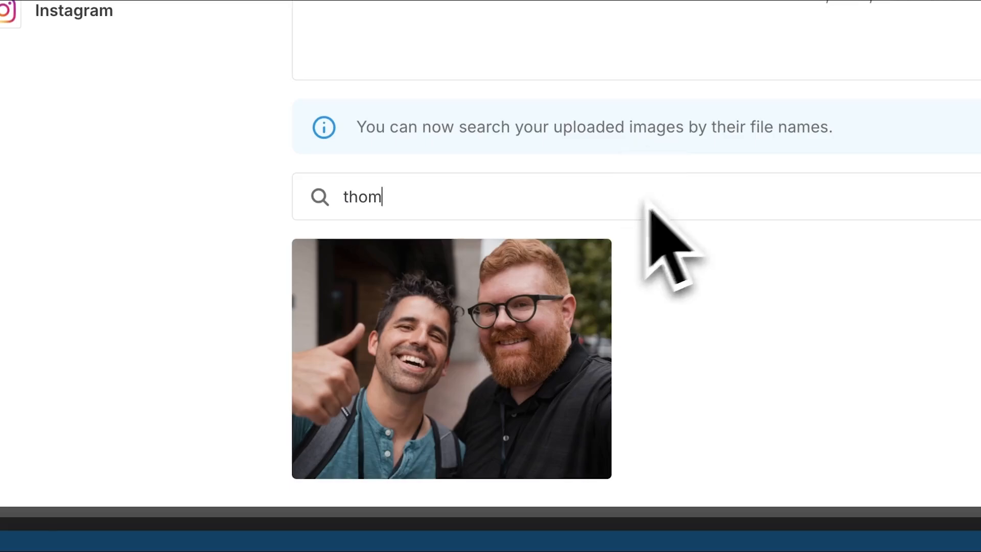
mouse_move(442, 266)
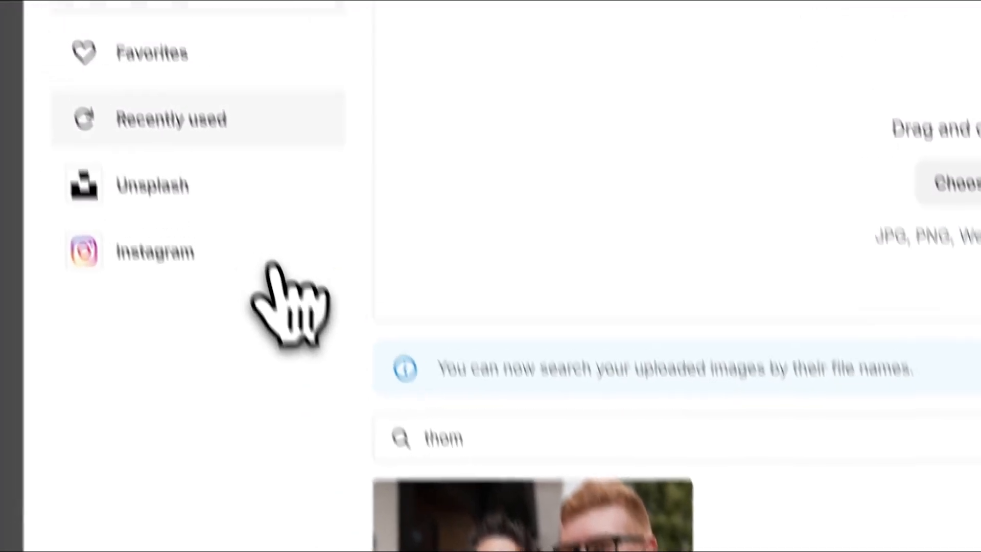
left_click(171, 176)
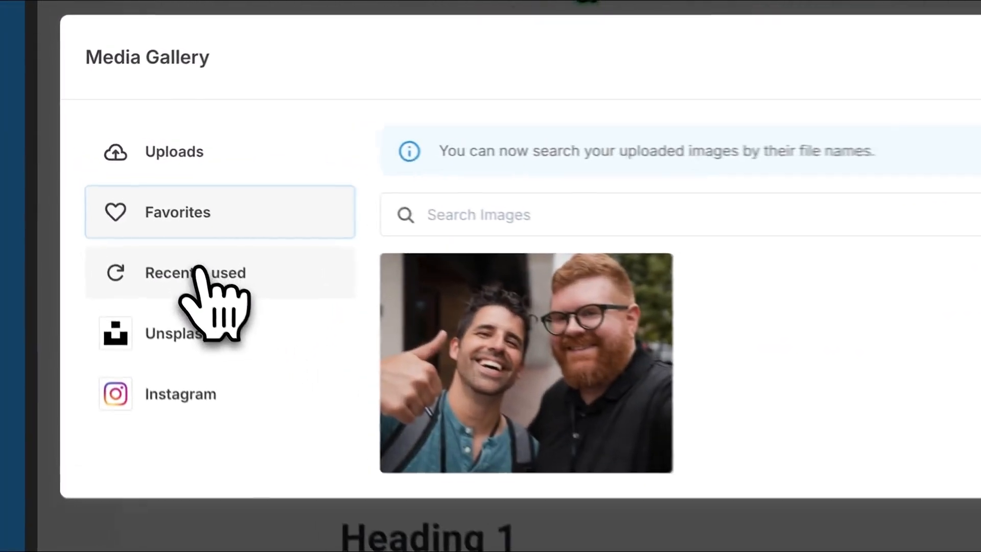
- Browse the recently used images and the Unsplash stock photos in the media gallery
left_click(136, 202)
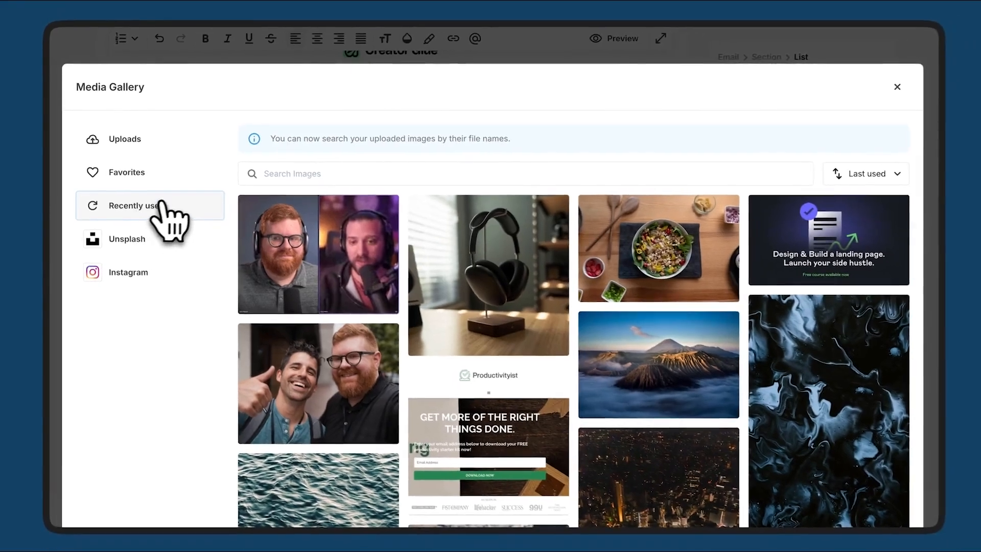
mouse_move(367, 258)
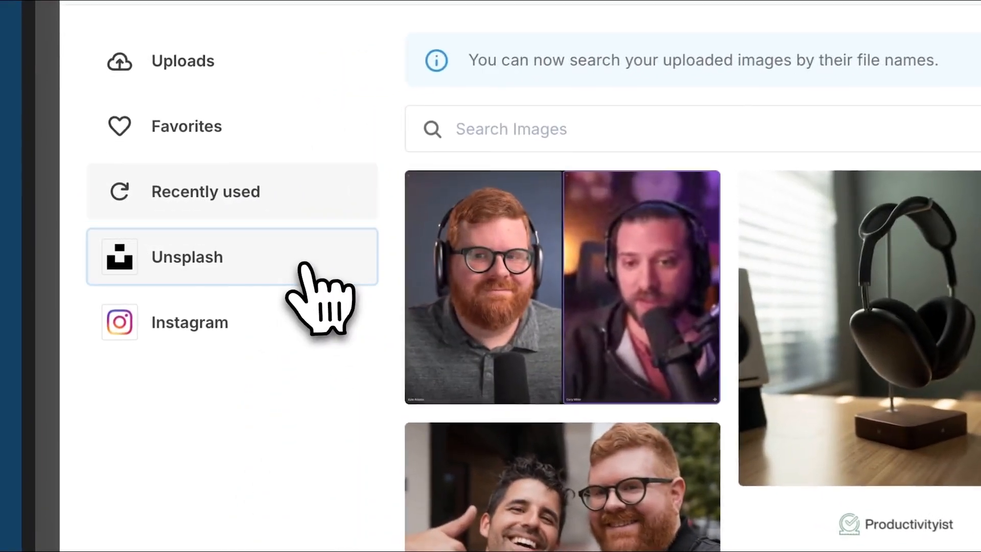
left_click(171, 238)
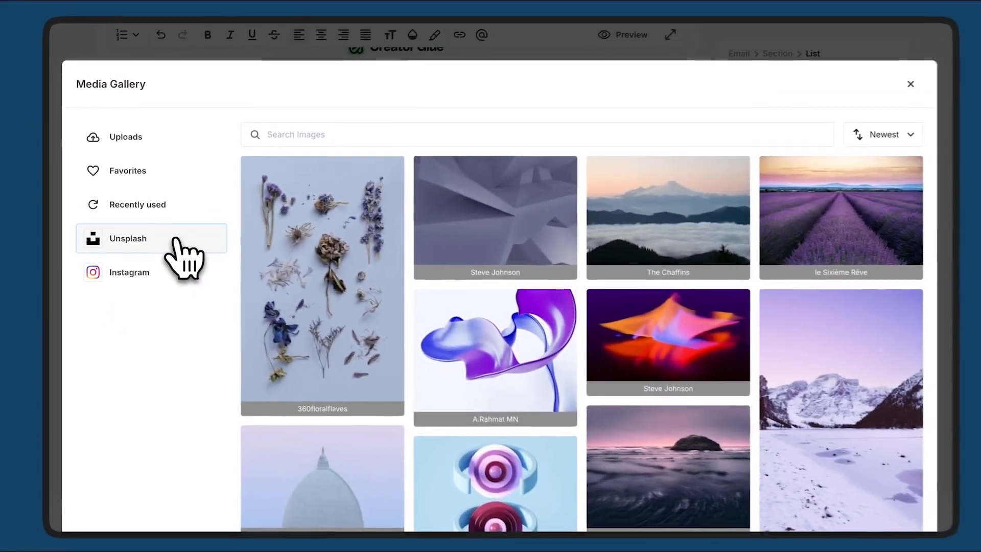
mouse_move(314, 164)
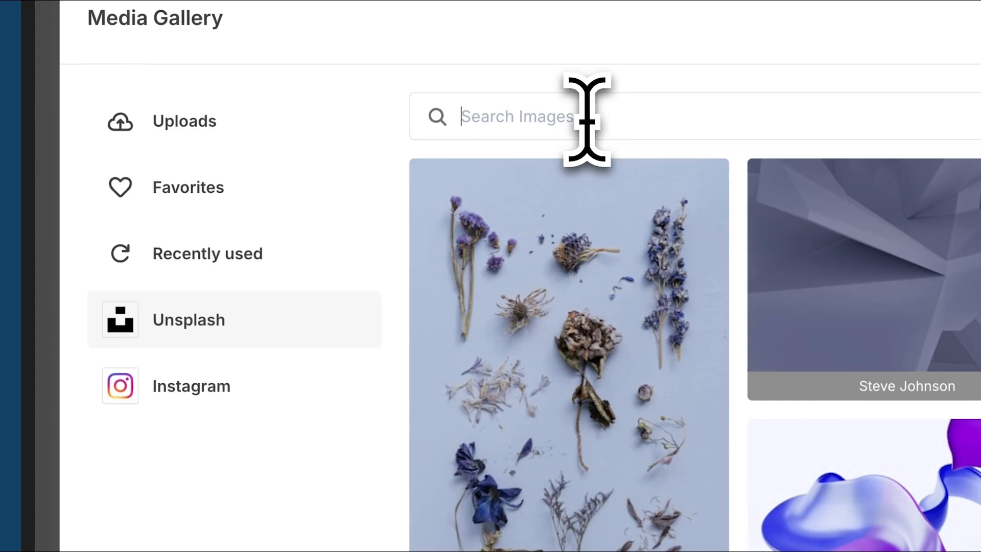
- Insert the favorite photo of two smiling men into the image block below the quote
left_click(233, 176)
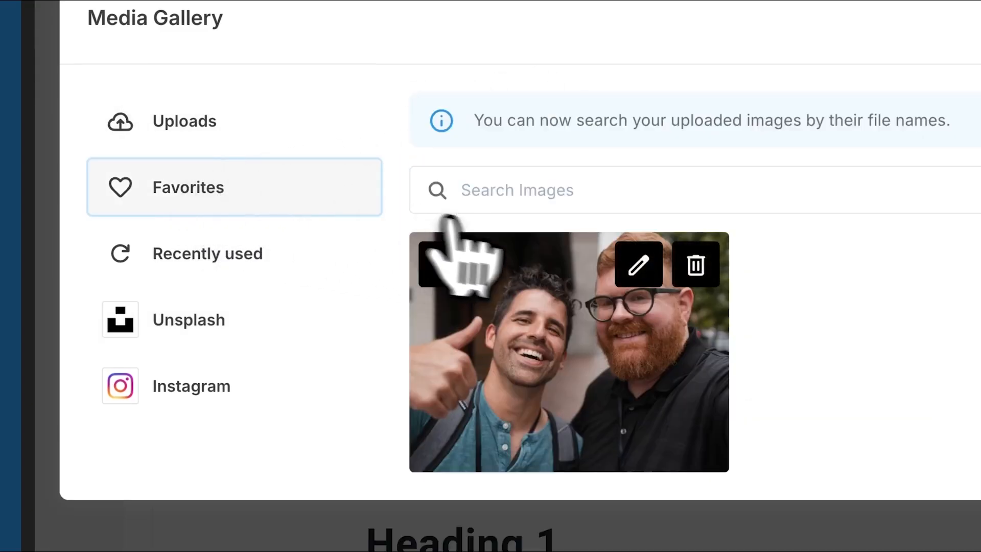
left_click(539, 286)
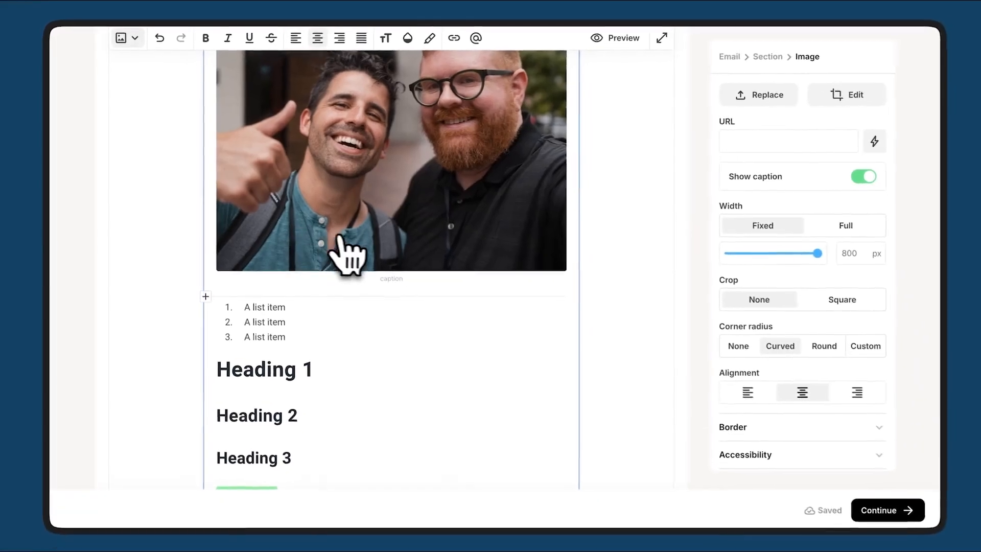
- Insert a personalized greeting on a new line above the "Thanks for signing up!" heading and make its opening word "Hey"
scroll(365, 258, "up", 5)
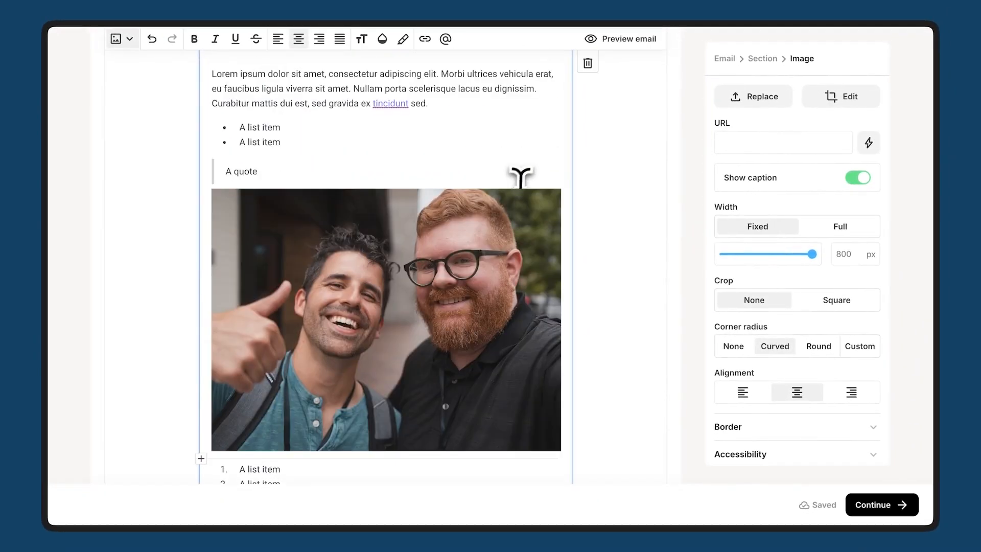
scroll(521, 176, "up", 5)
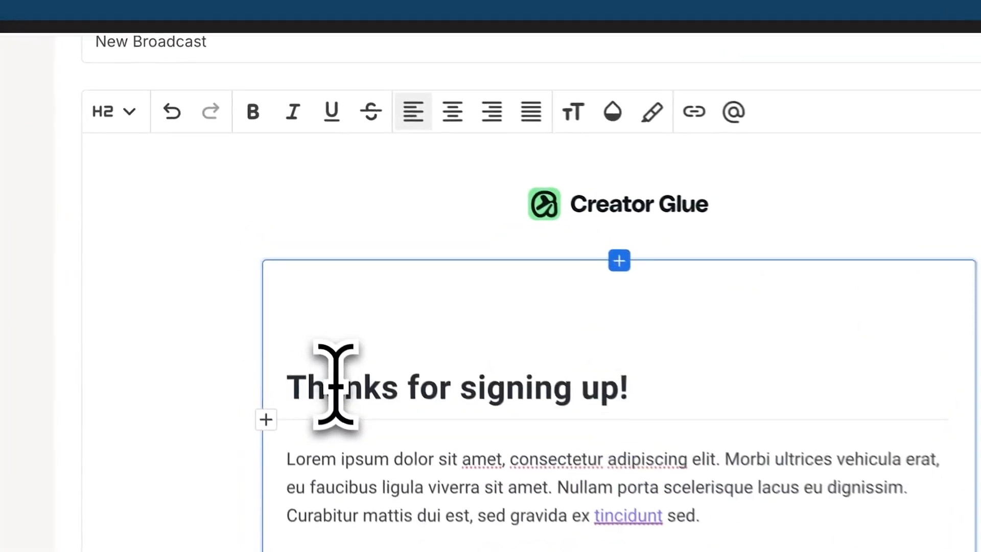
left_click(324, 326)
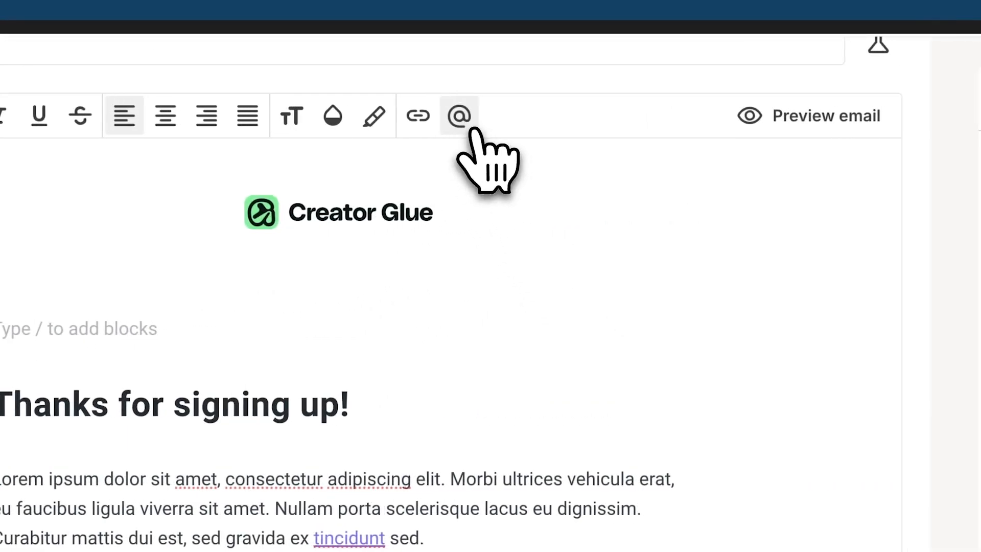
left_click(473, 130)
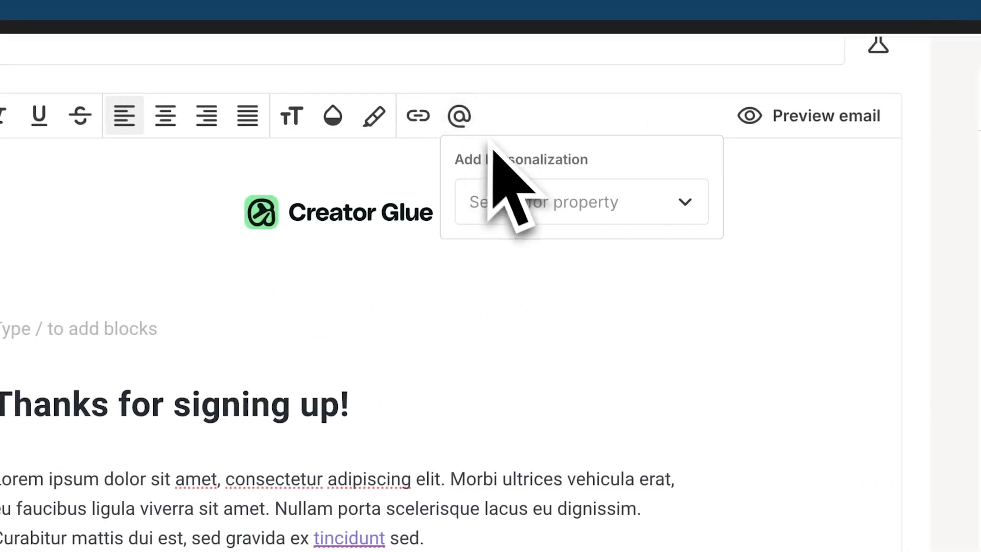
left_click(553, 205)
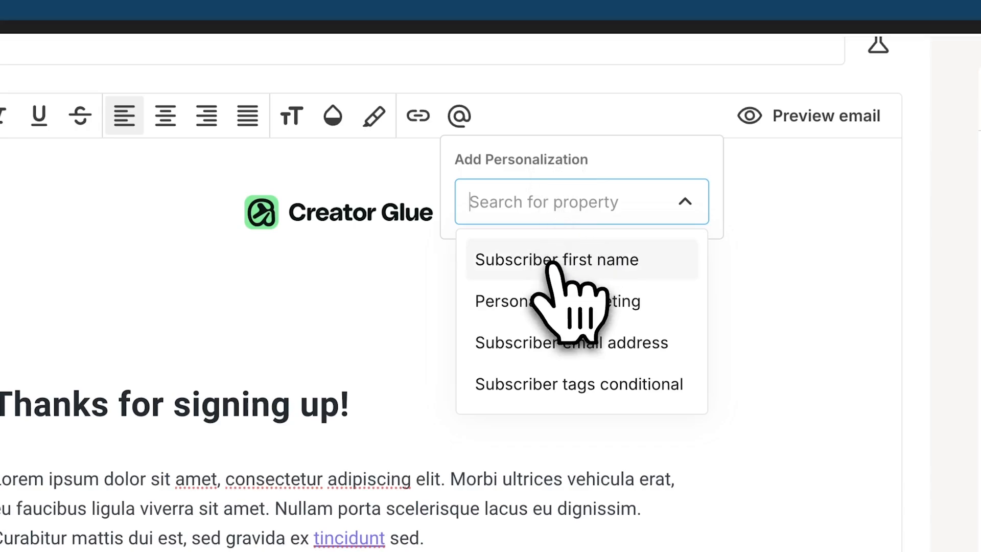
left_click(557, 304)
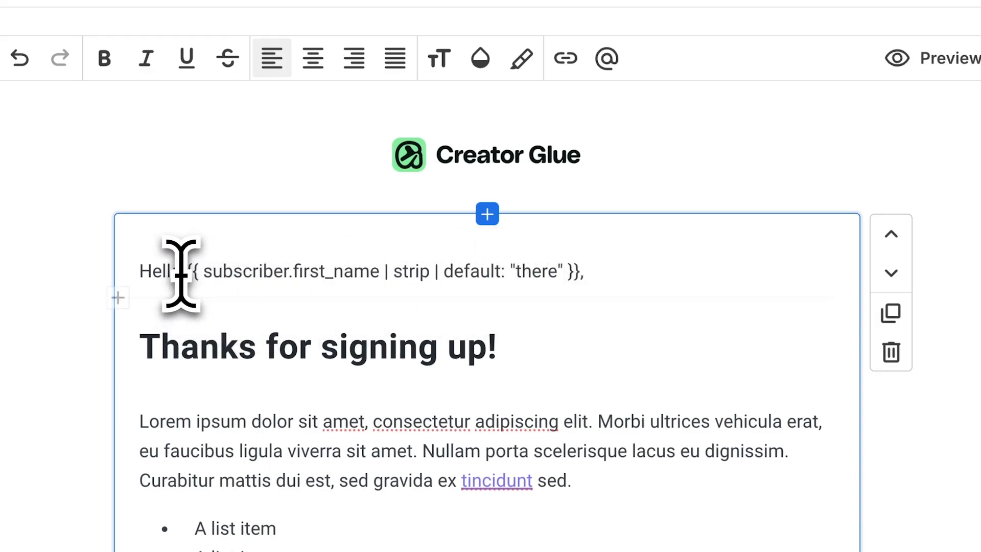
type("y")
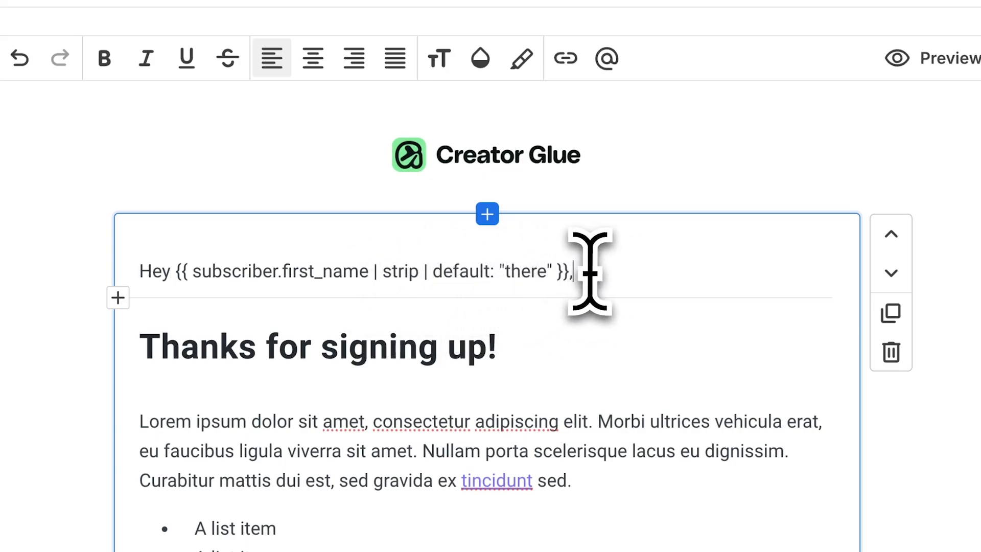
- Insert a subscriber tags conditional on a new line below the "Thanks for signing up!" heading
left_click(516, 351)
key("Return")
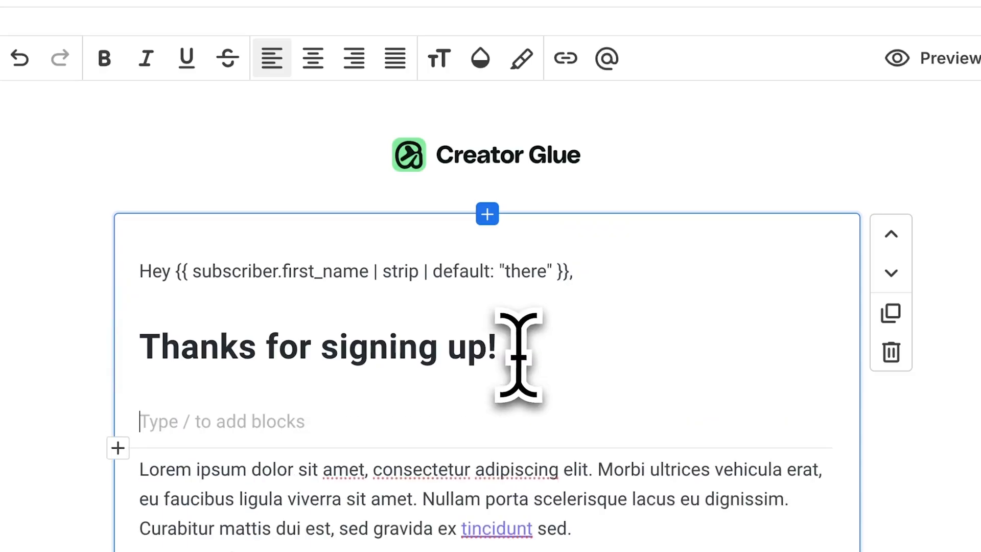
left_click(607, 59)
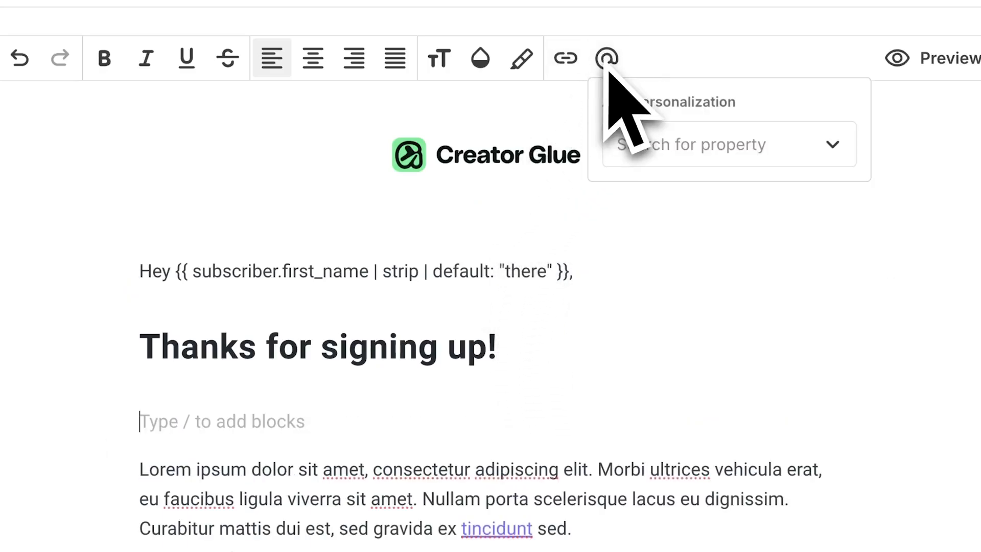
left_click(687, 145)
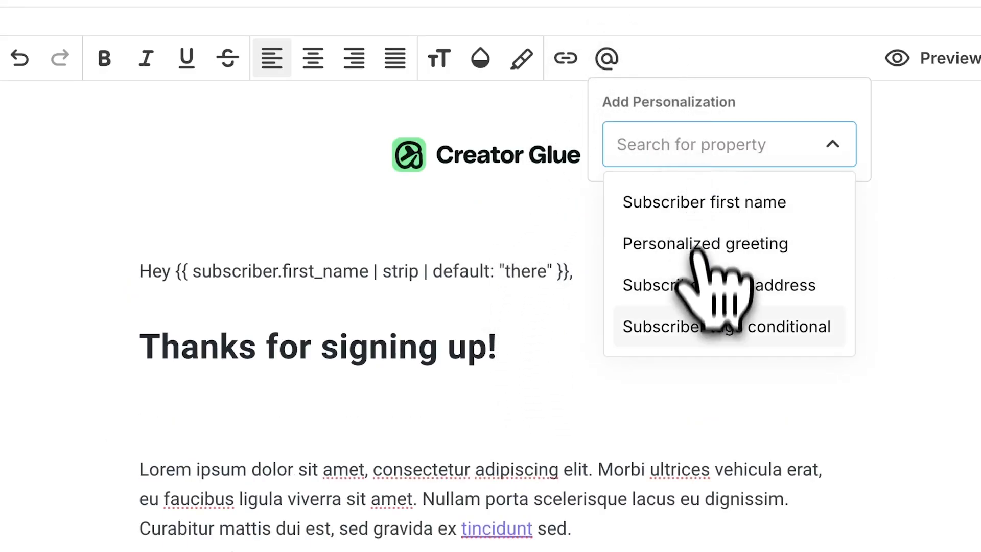
left_click(704, 330)
- Examine the conditional's tag name placeholder and its two texts for subscribers with and without the tag
scroll(690, 259, "down", 3)
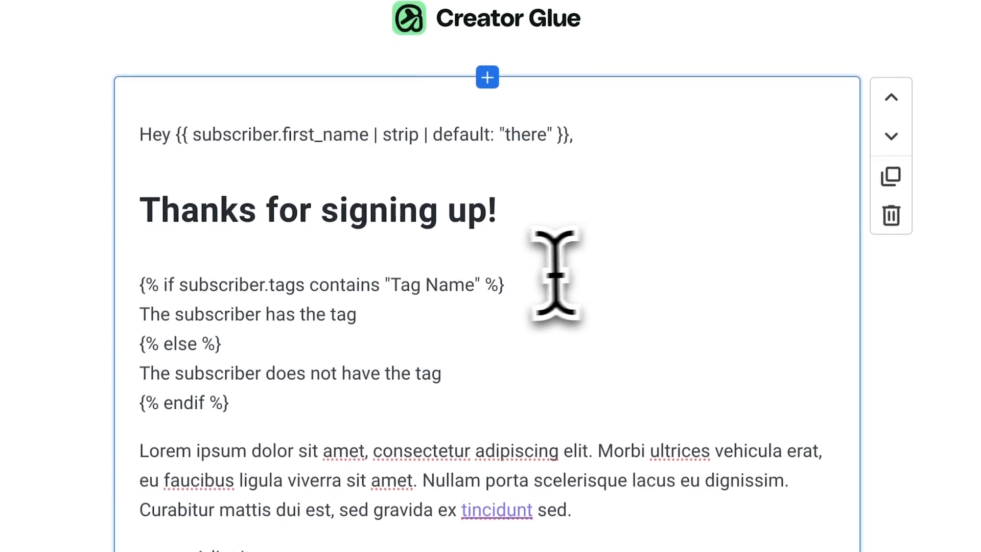
left_click_drag(475, 285, 415, 285)
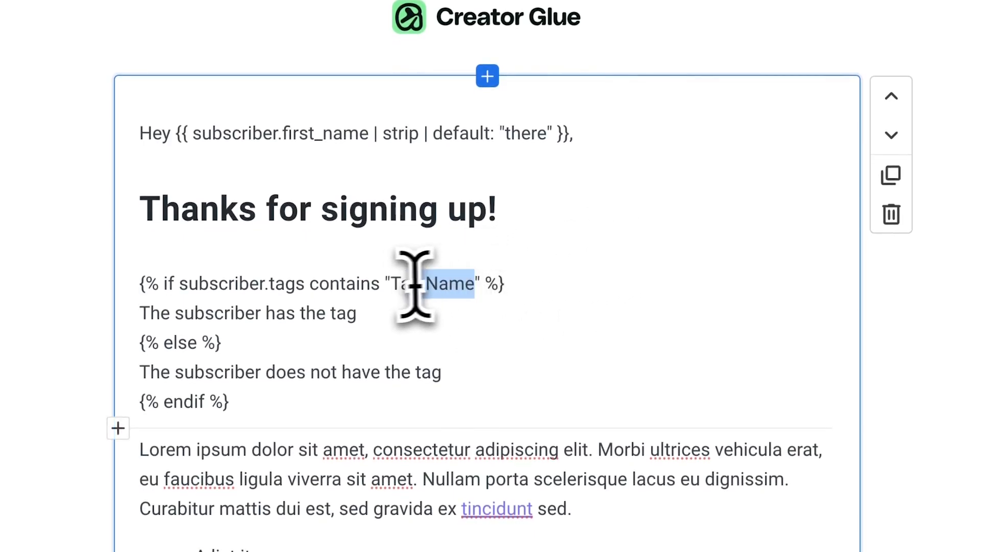
left_click_drag(385, 320, 121, 322)
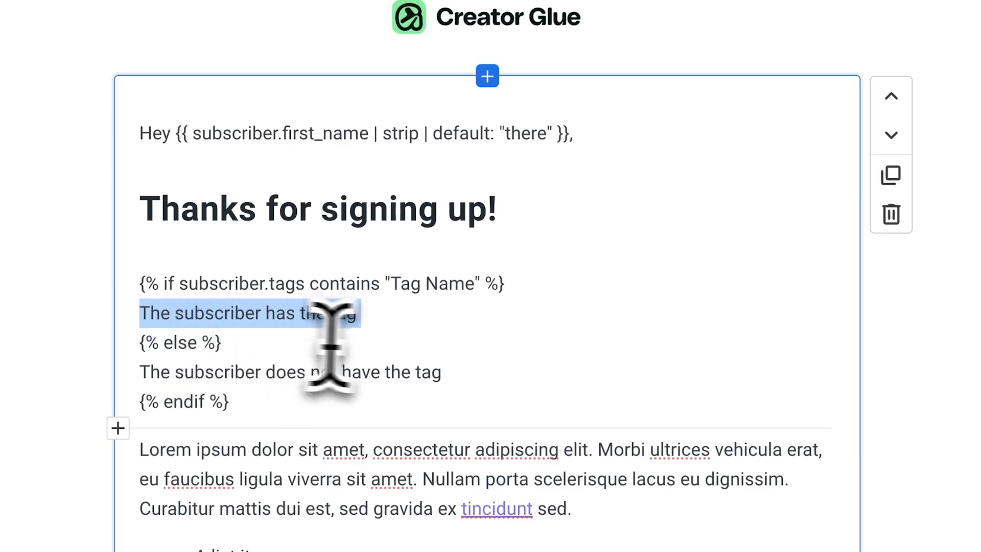
left_click_drag(445, 372, 124, 387)
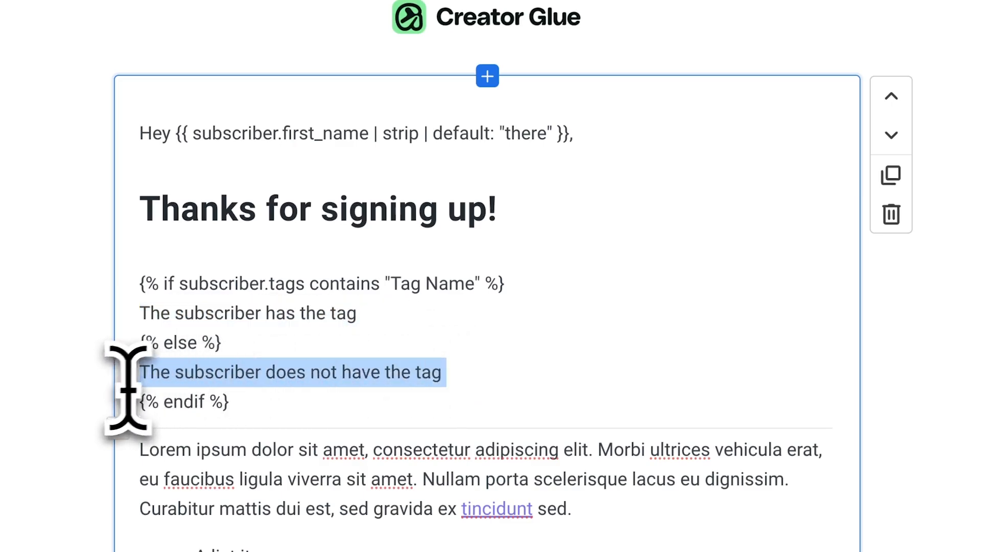
left_click(277, 389)
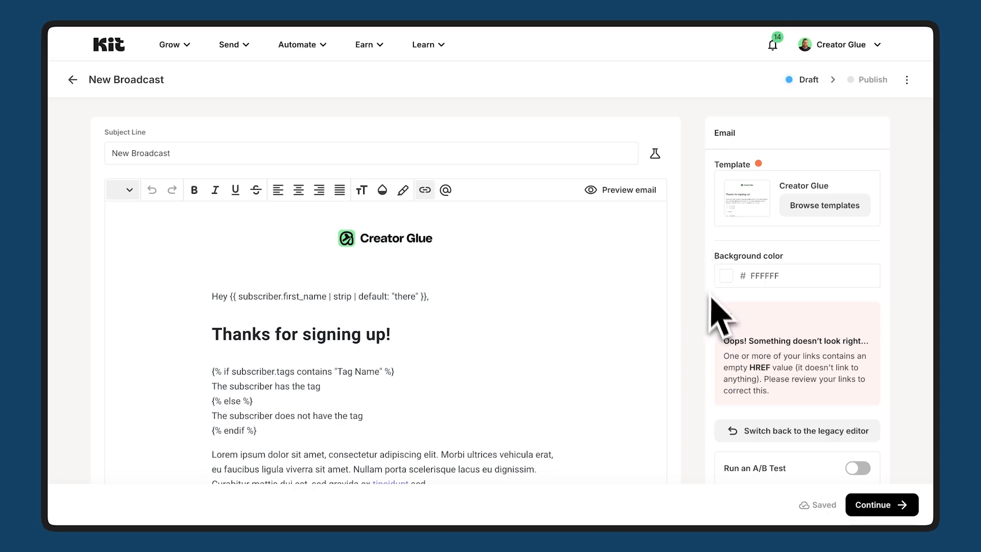
- Continue to publishing with the subject line kept as "New Broadcast" and choose to send the broadcast by email
left_click(893, 506)
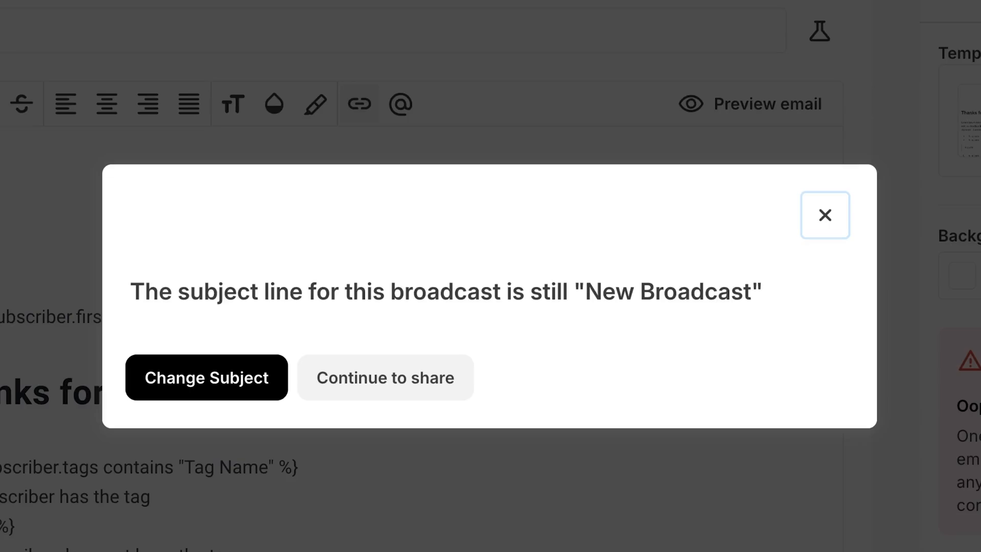
left_click(436, 390)
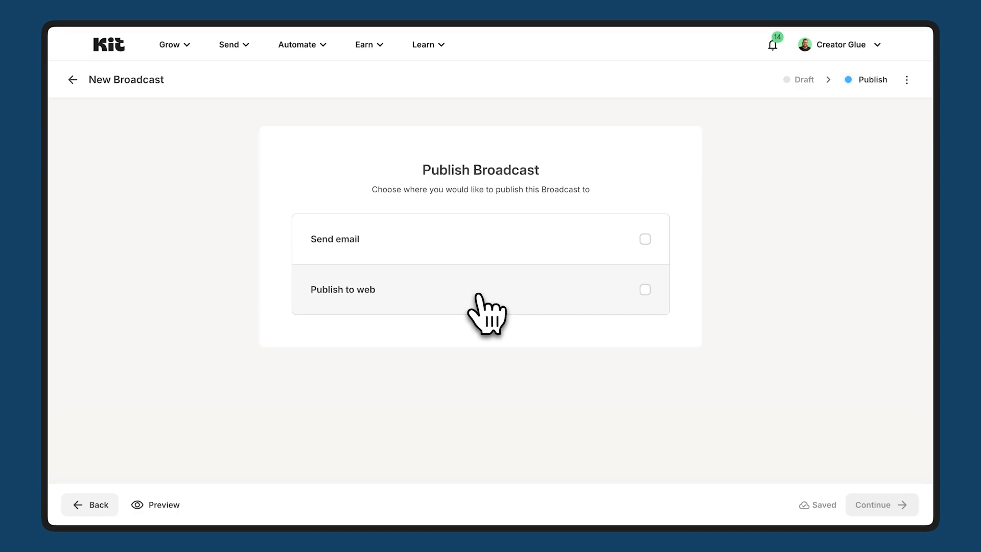
left_click(467, 253)
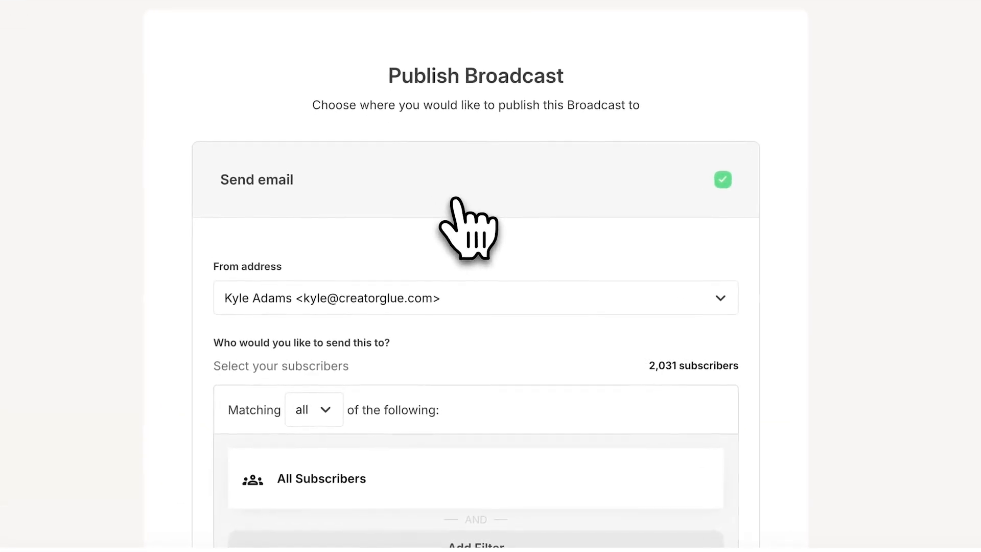
- Remove the All Subscribers filter from the broadcast's recipients
scroll(778, 296, "down", 3)
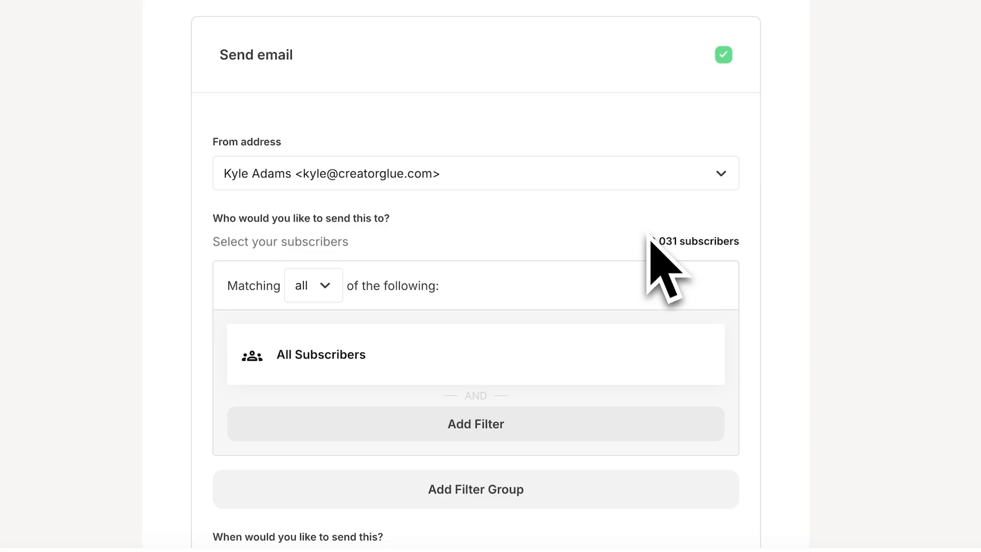
scroll(650, 237, "down", 2)
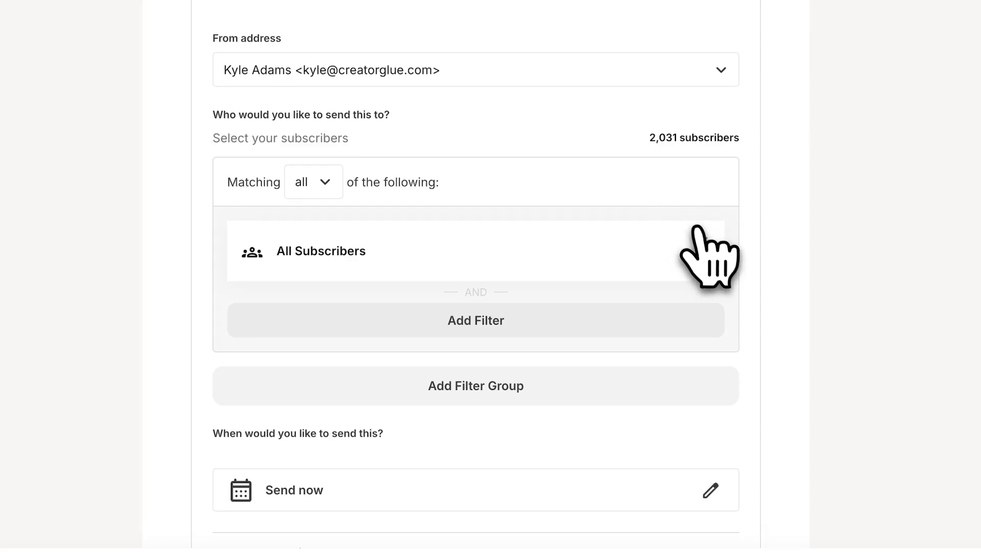
left_click(703, 242)
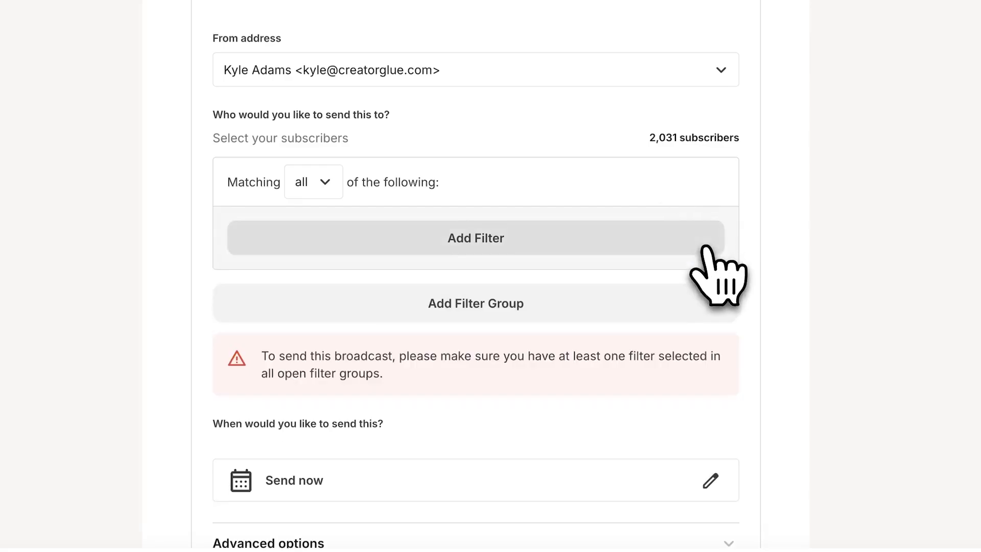
- Add a recipient filter limiting the broadcast to subscribers within the "Open For Broadcast" segment
left_click(705, 245)
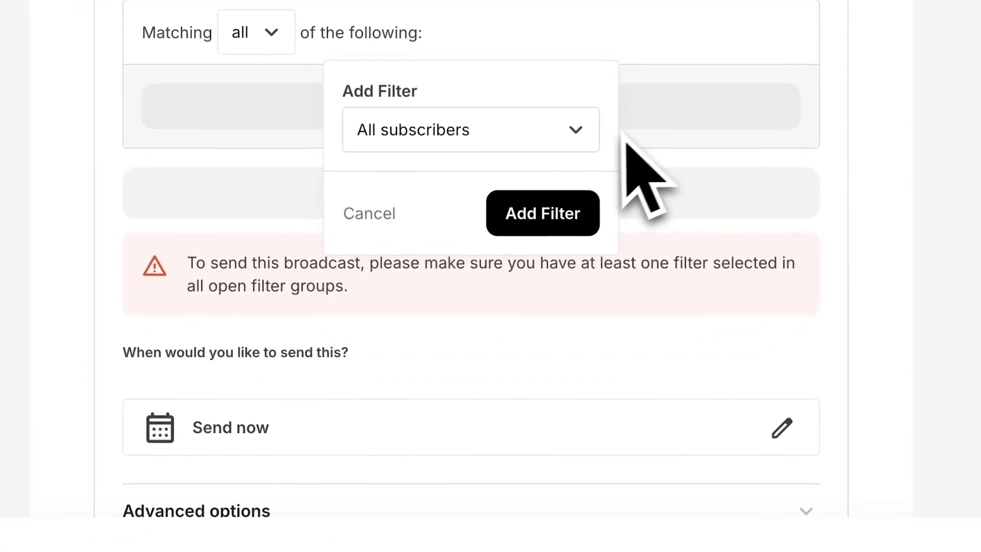
left_click(595, 146)
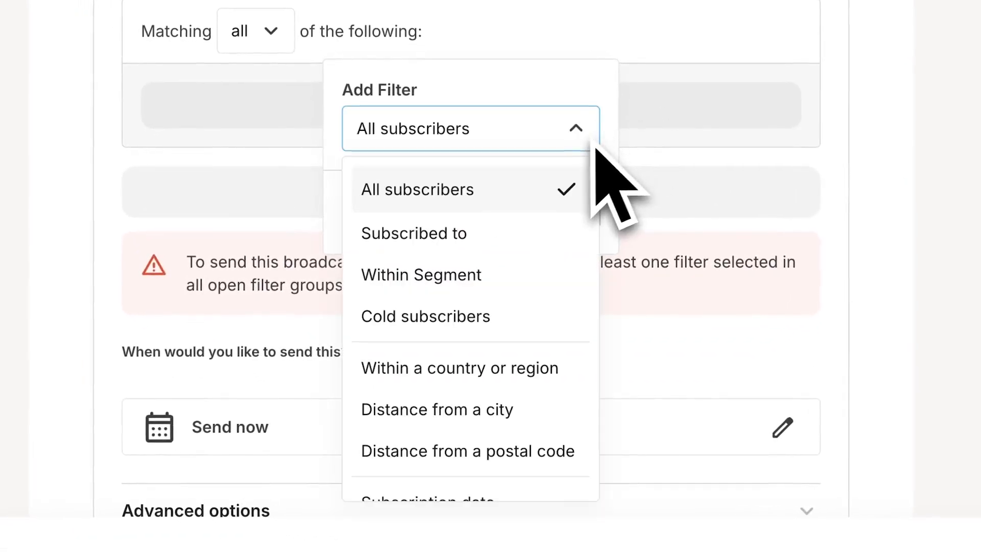
left_click(482, 259)
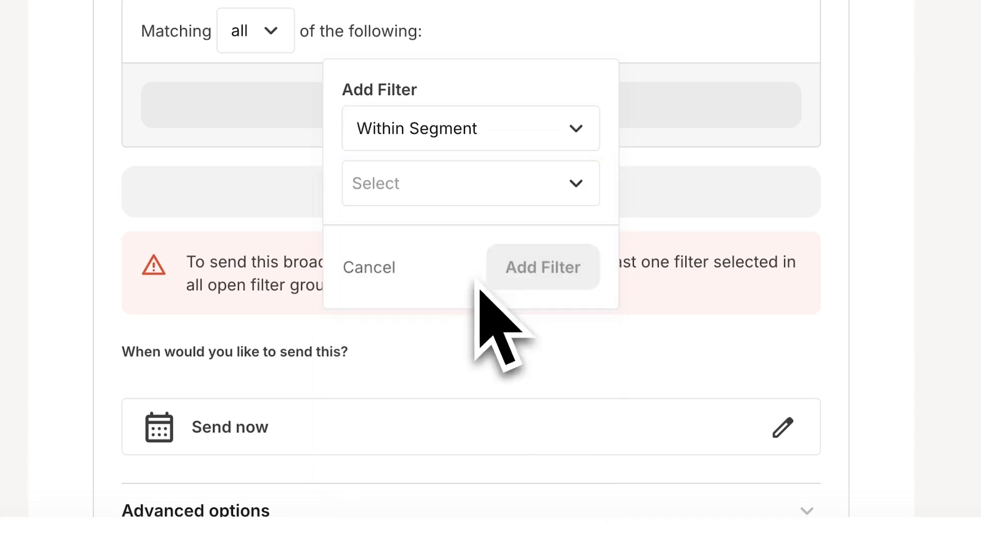
left_click(528, 197)
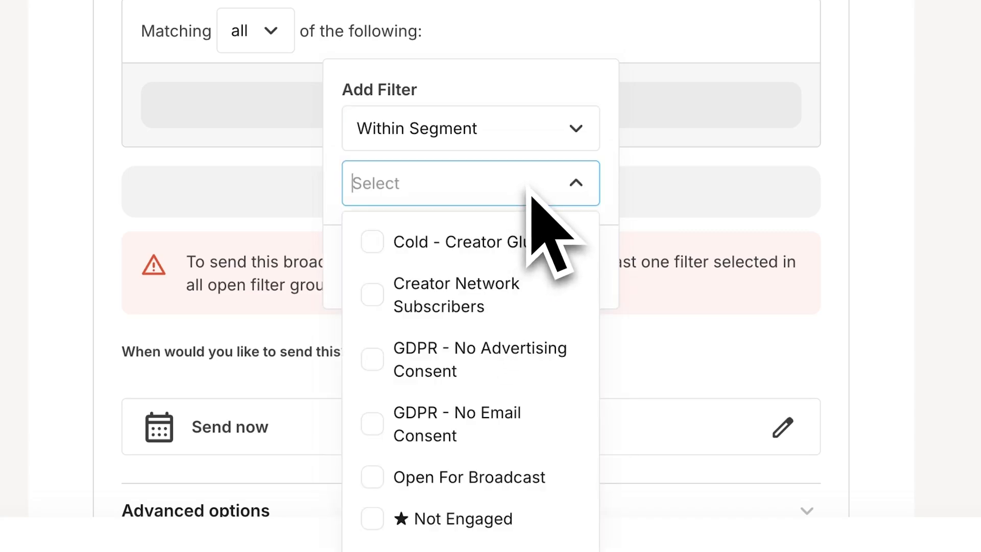
scroll(492, 292, "down", 2)
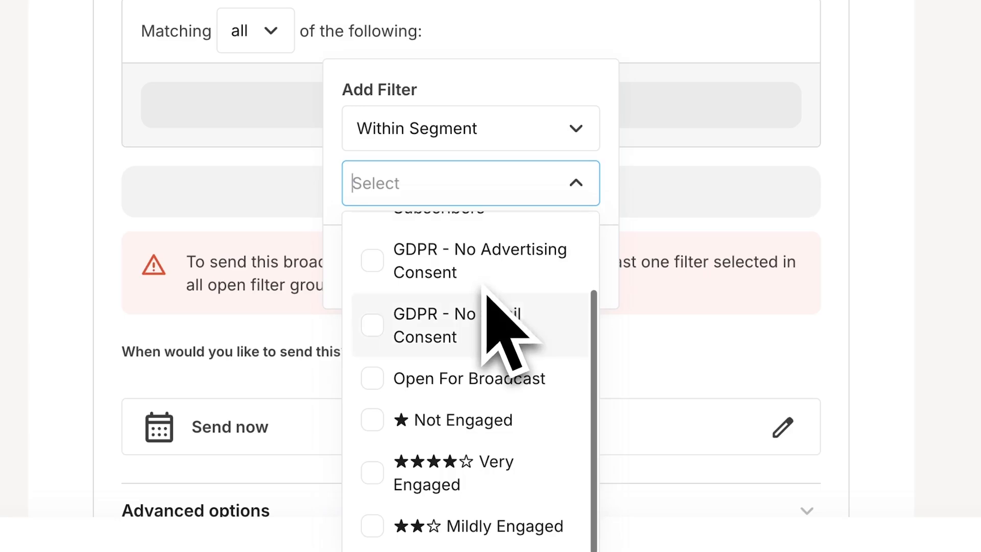
left_click(460, 376)
left_click(611, 179)
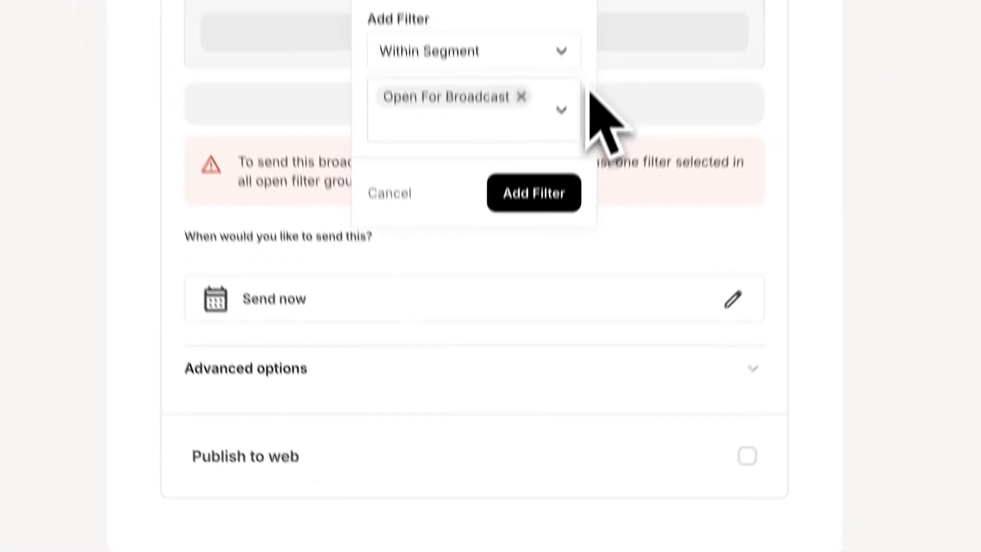
left_click(551, 188)
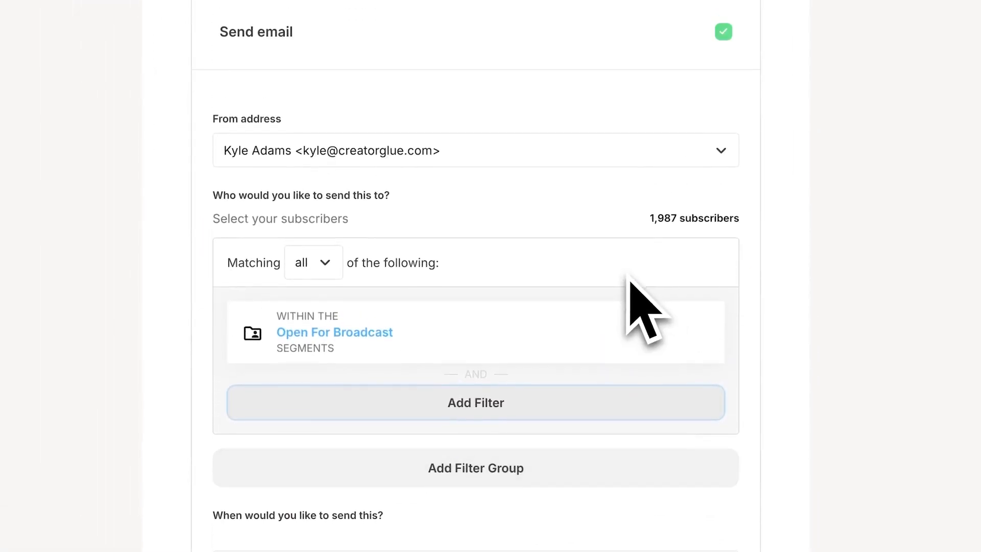
scroll(636, 307, "down", 4)
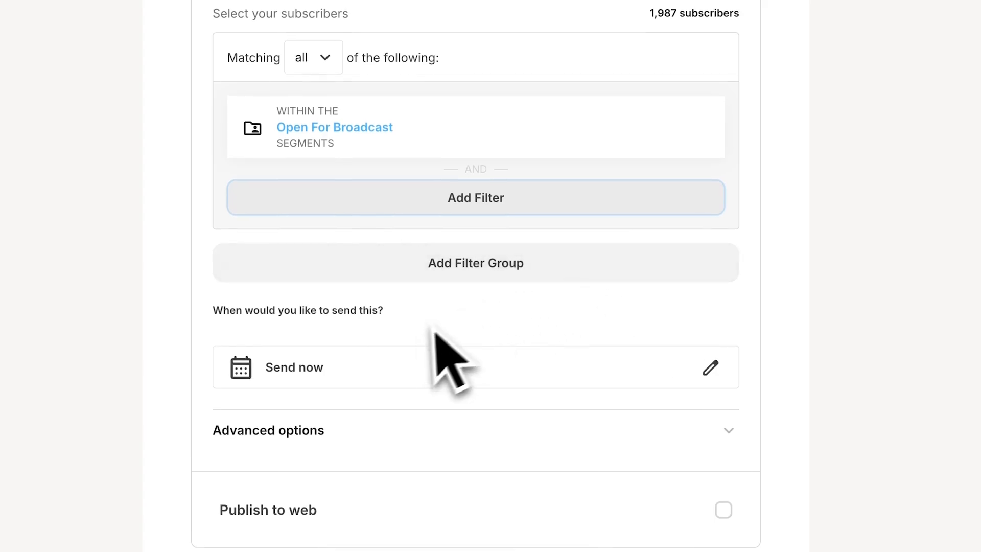
- Schedule the broadcast to send on November 22, 2024 at 12:10 AM
left_click(710, 368)
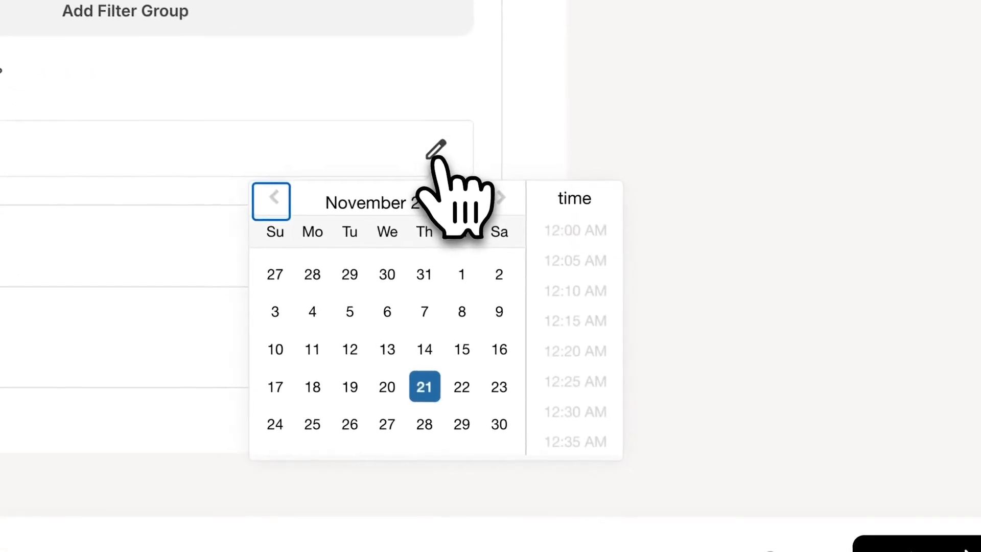
left_click(455, 387)
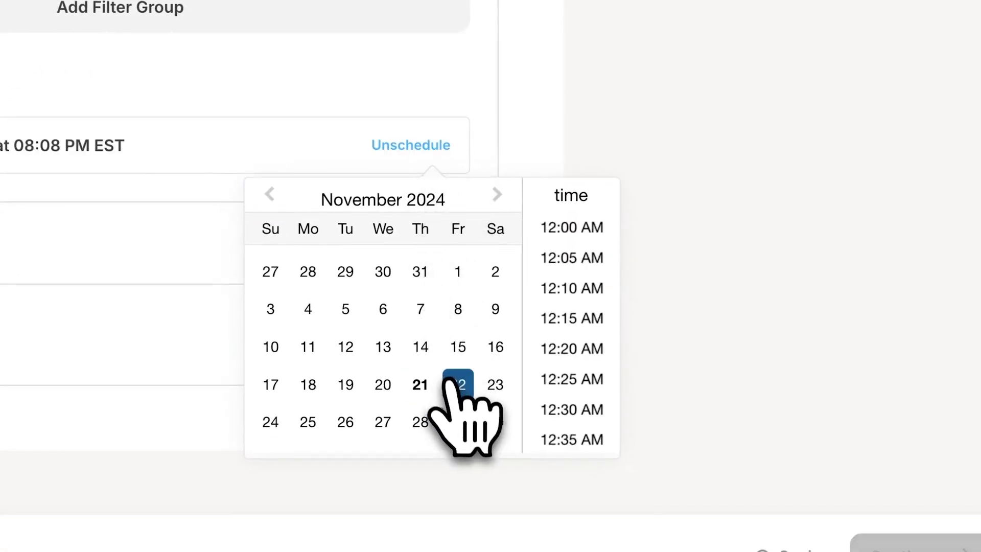
left_click(570, 288)
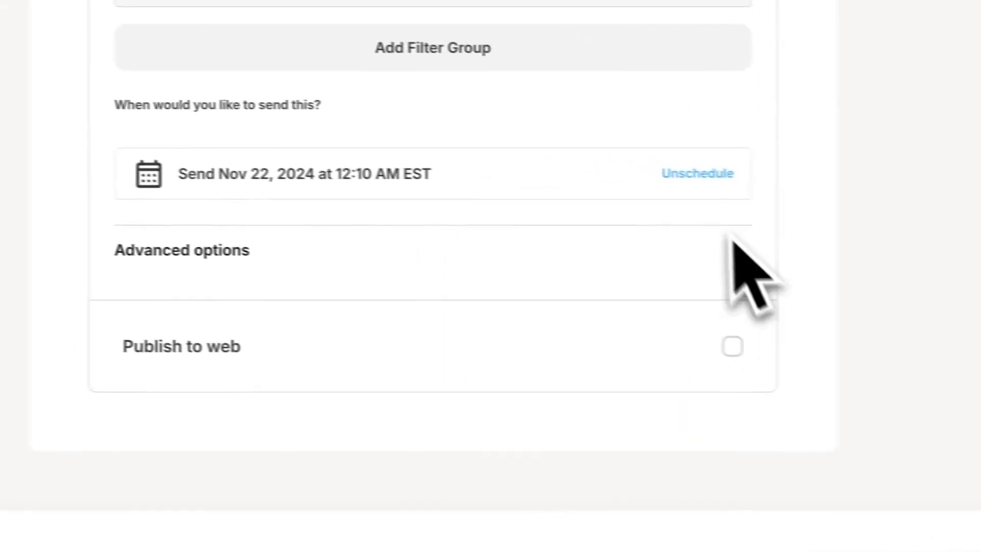
- Expand the email's advanced options and examine the preview text and internal note fields
left_click(271, 255)
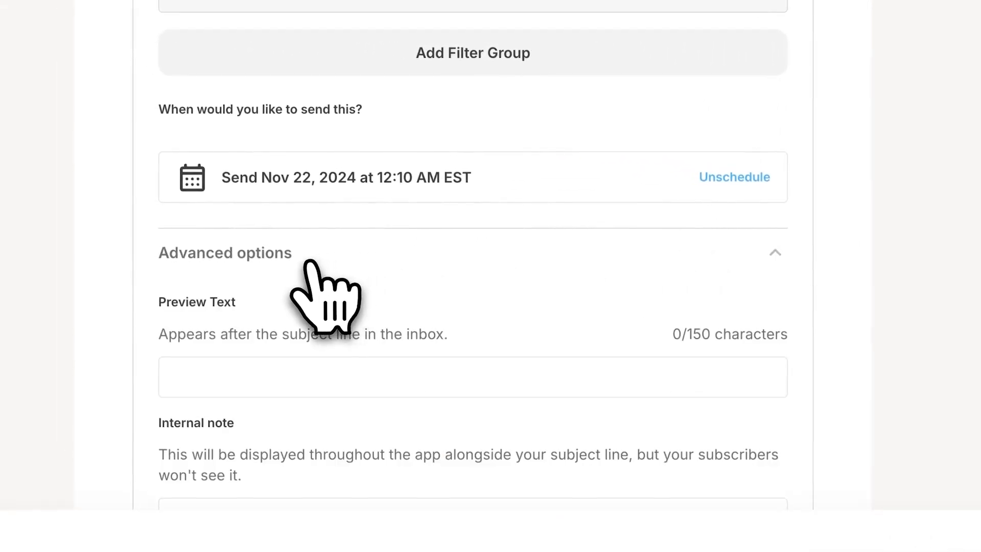
scroll(308, 263, "down", 4)
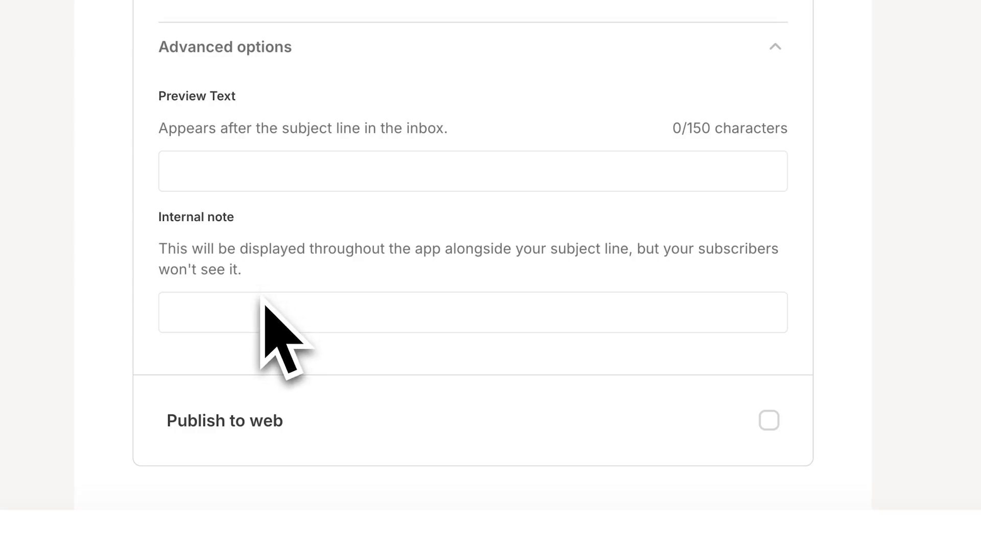
scroll(751, 142, "down", 2)
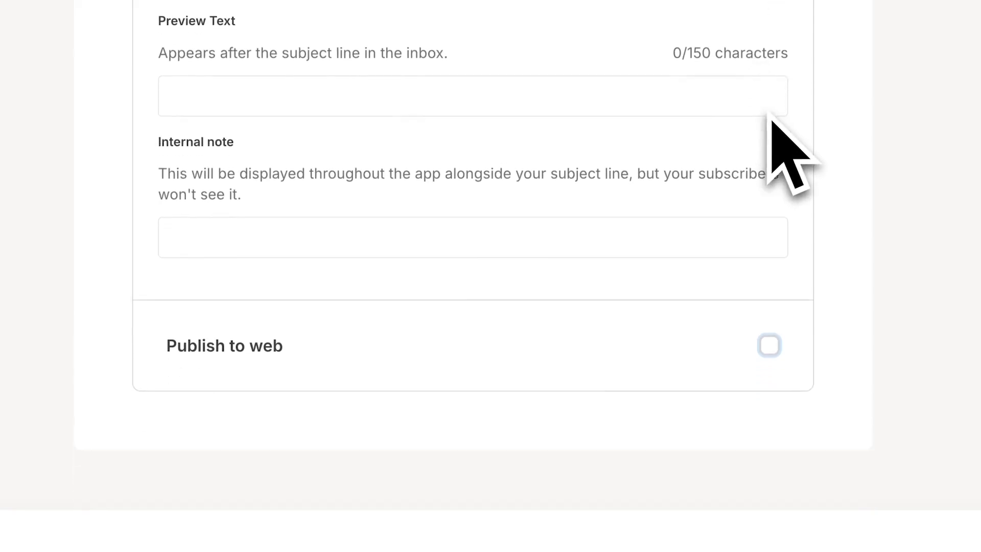
- Enable publishing the broadcast to the web and expand the web post's advanced options with the slug and meta description
left_click(762, 330)
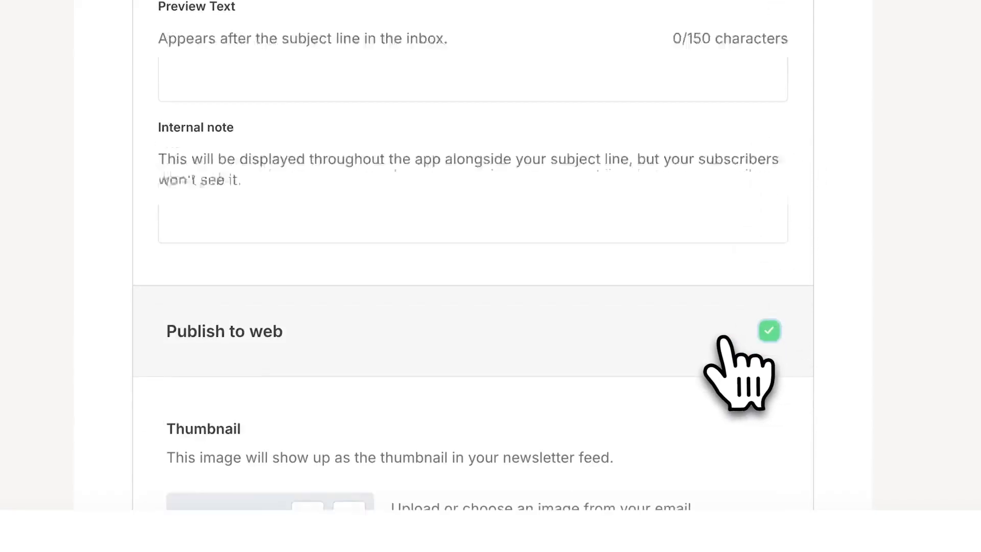
scroll(718, 317, "down", 6)
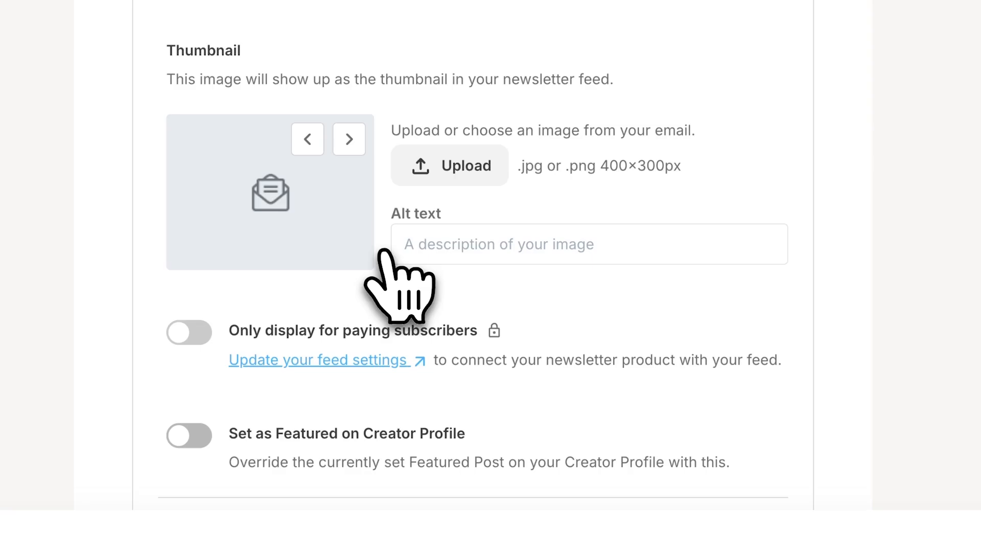
scroll(364, 212, "down", 1)
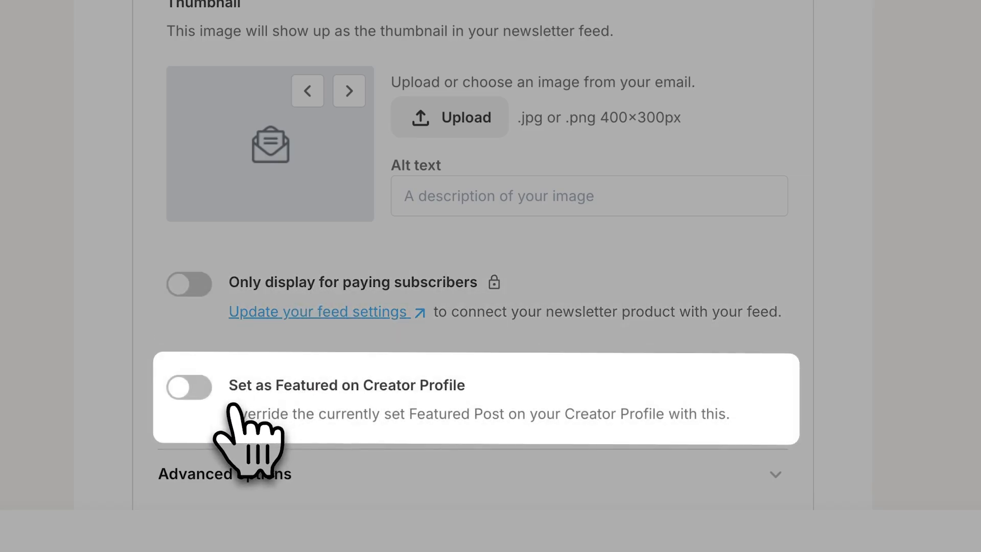
scroll(232, 406, "down", 2)
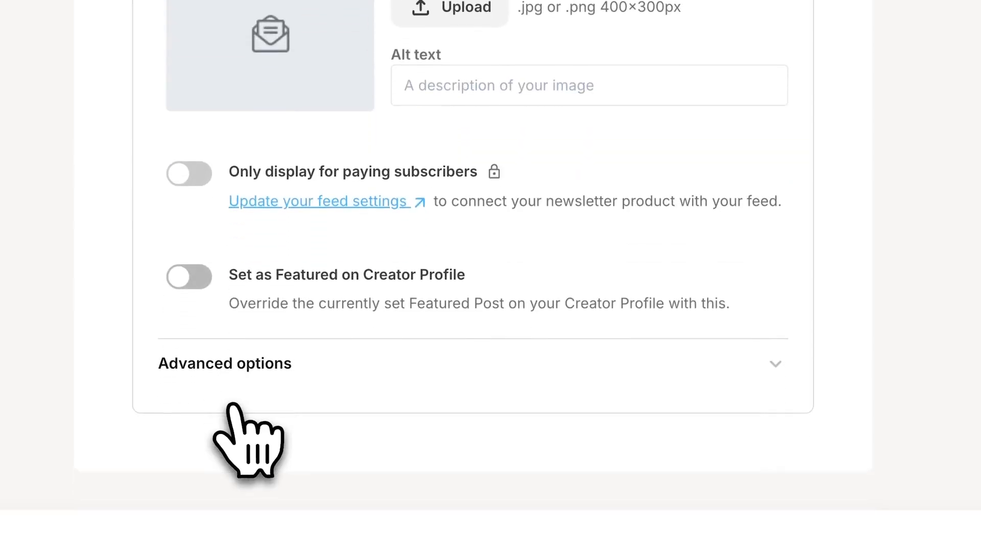
left_click(226, 364)
scroll(230, 378, "down", 5)
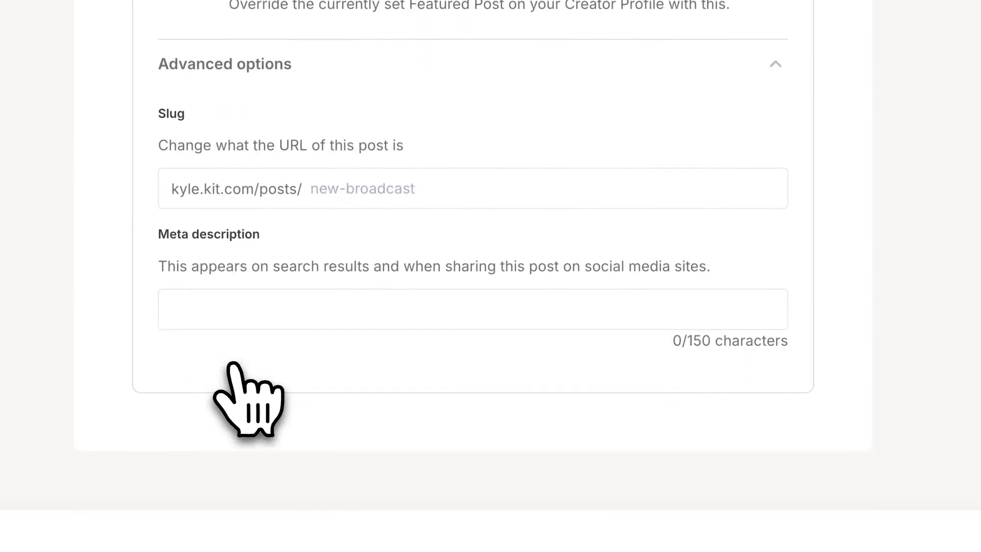